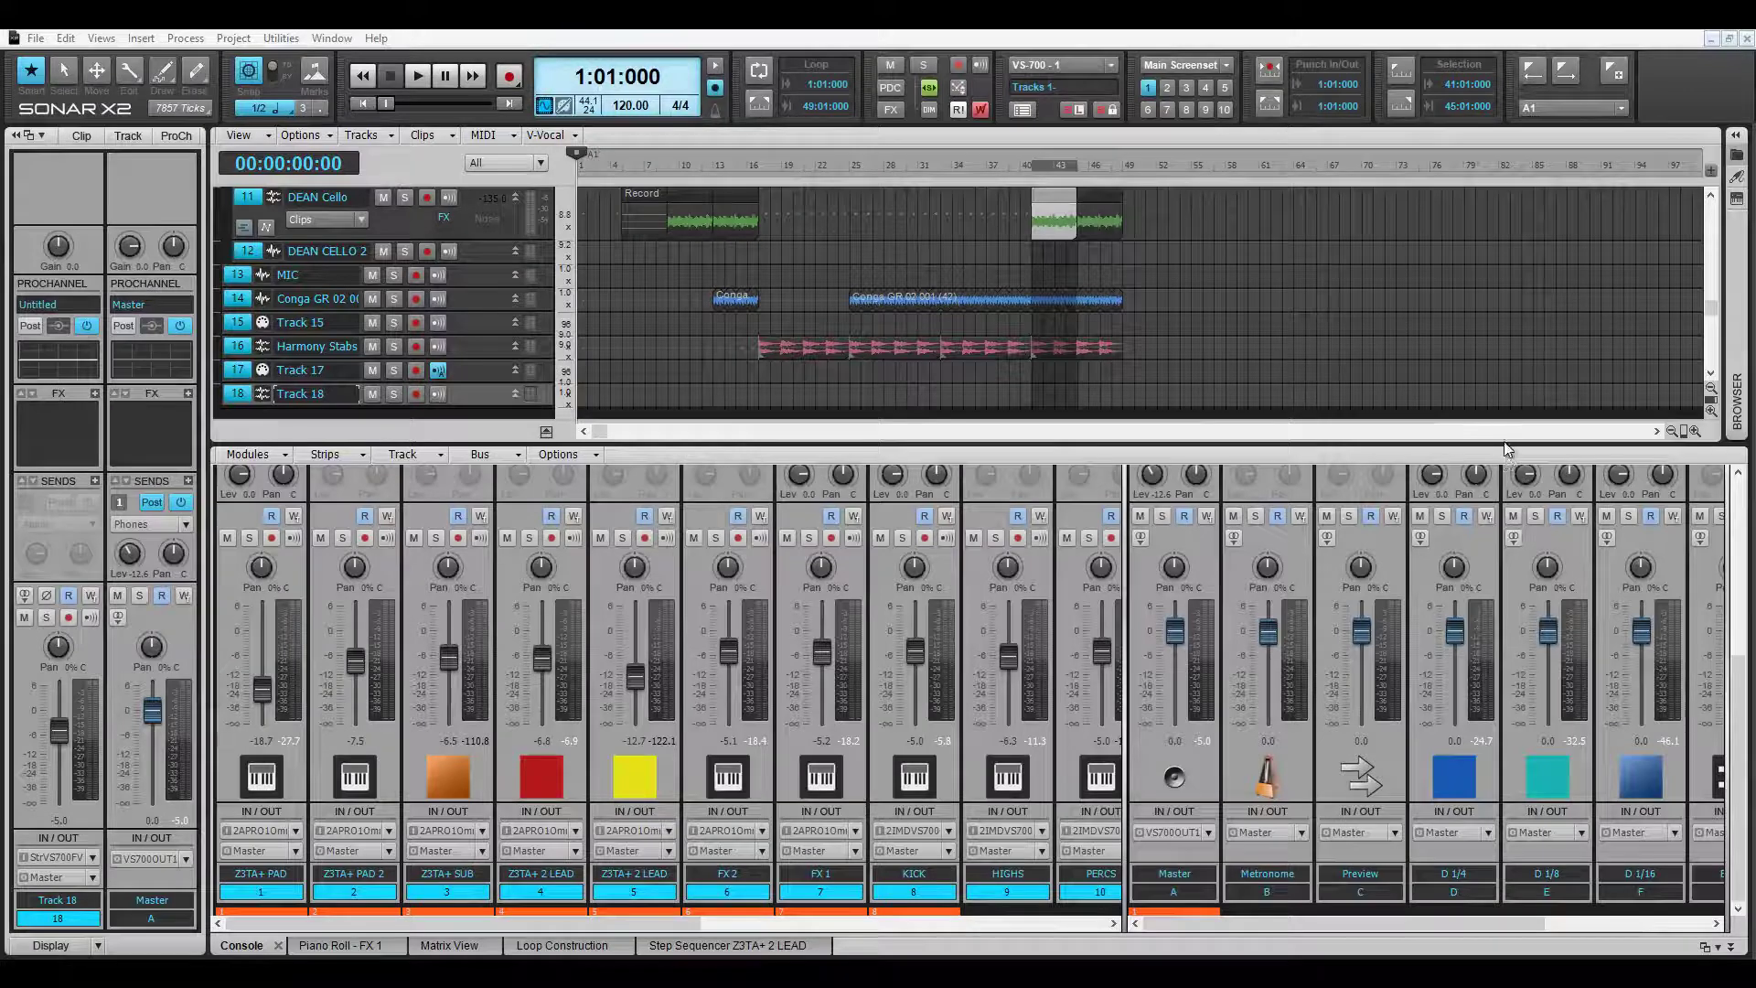
Resize the split between the track view and the console to redistribute their heights.
drag(1504, 443, 1006, 638)
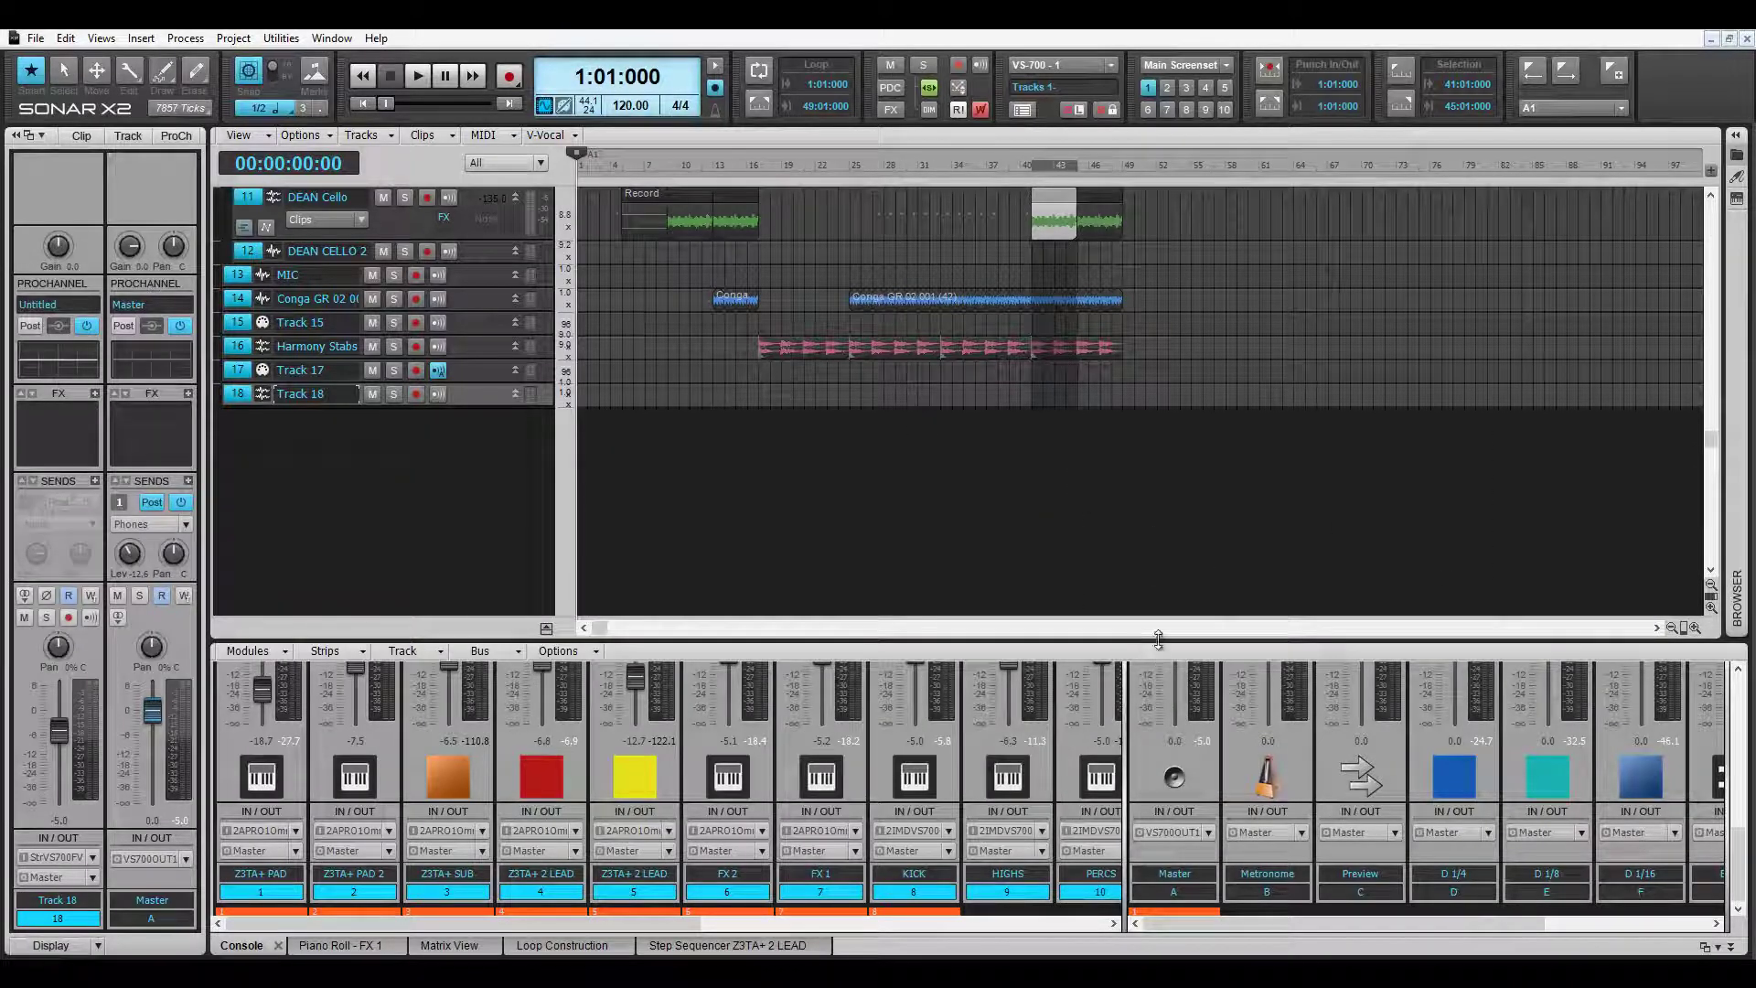
drag(1140, 489, 1140, 402)
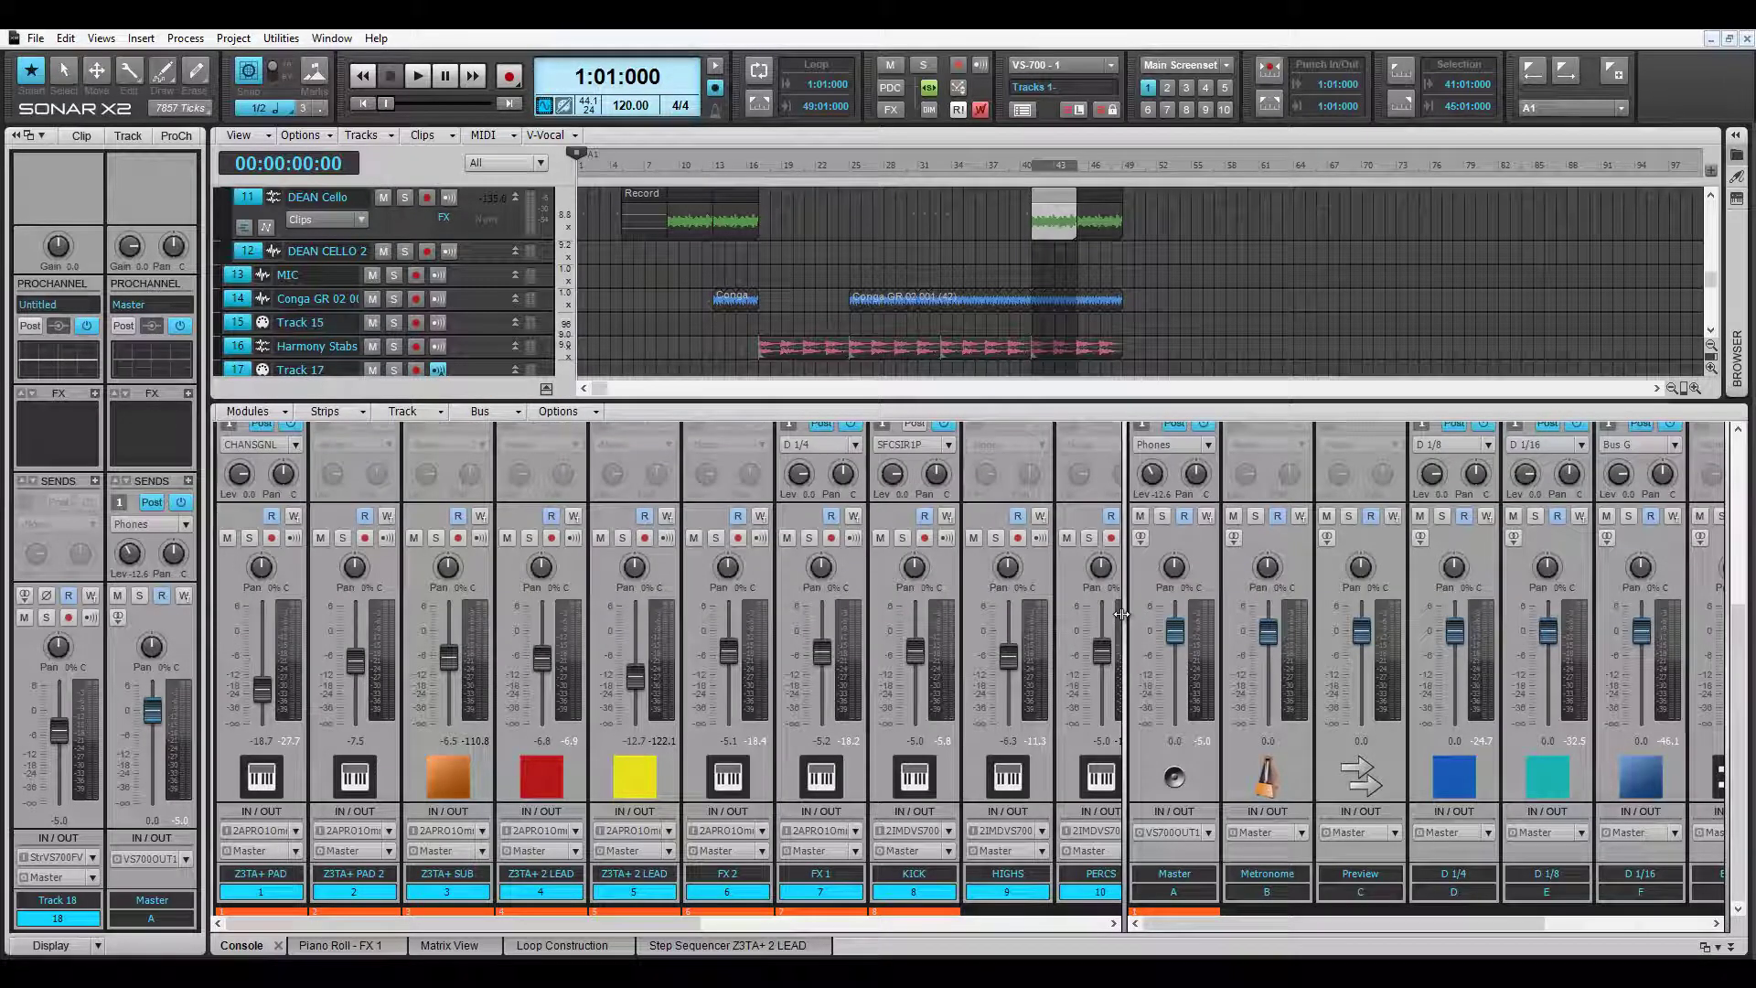
Play the project and sweep a narrow 18 dB low-mid EQ boost through the frequencies of the Z3TA+ PAD track.
key(space)
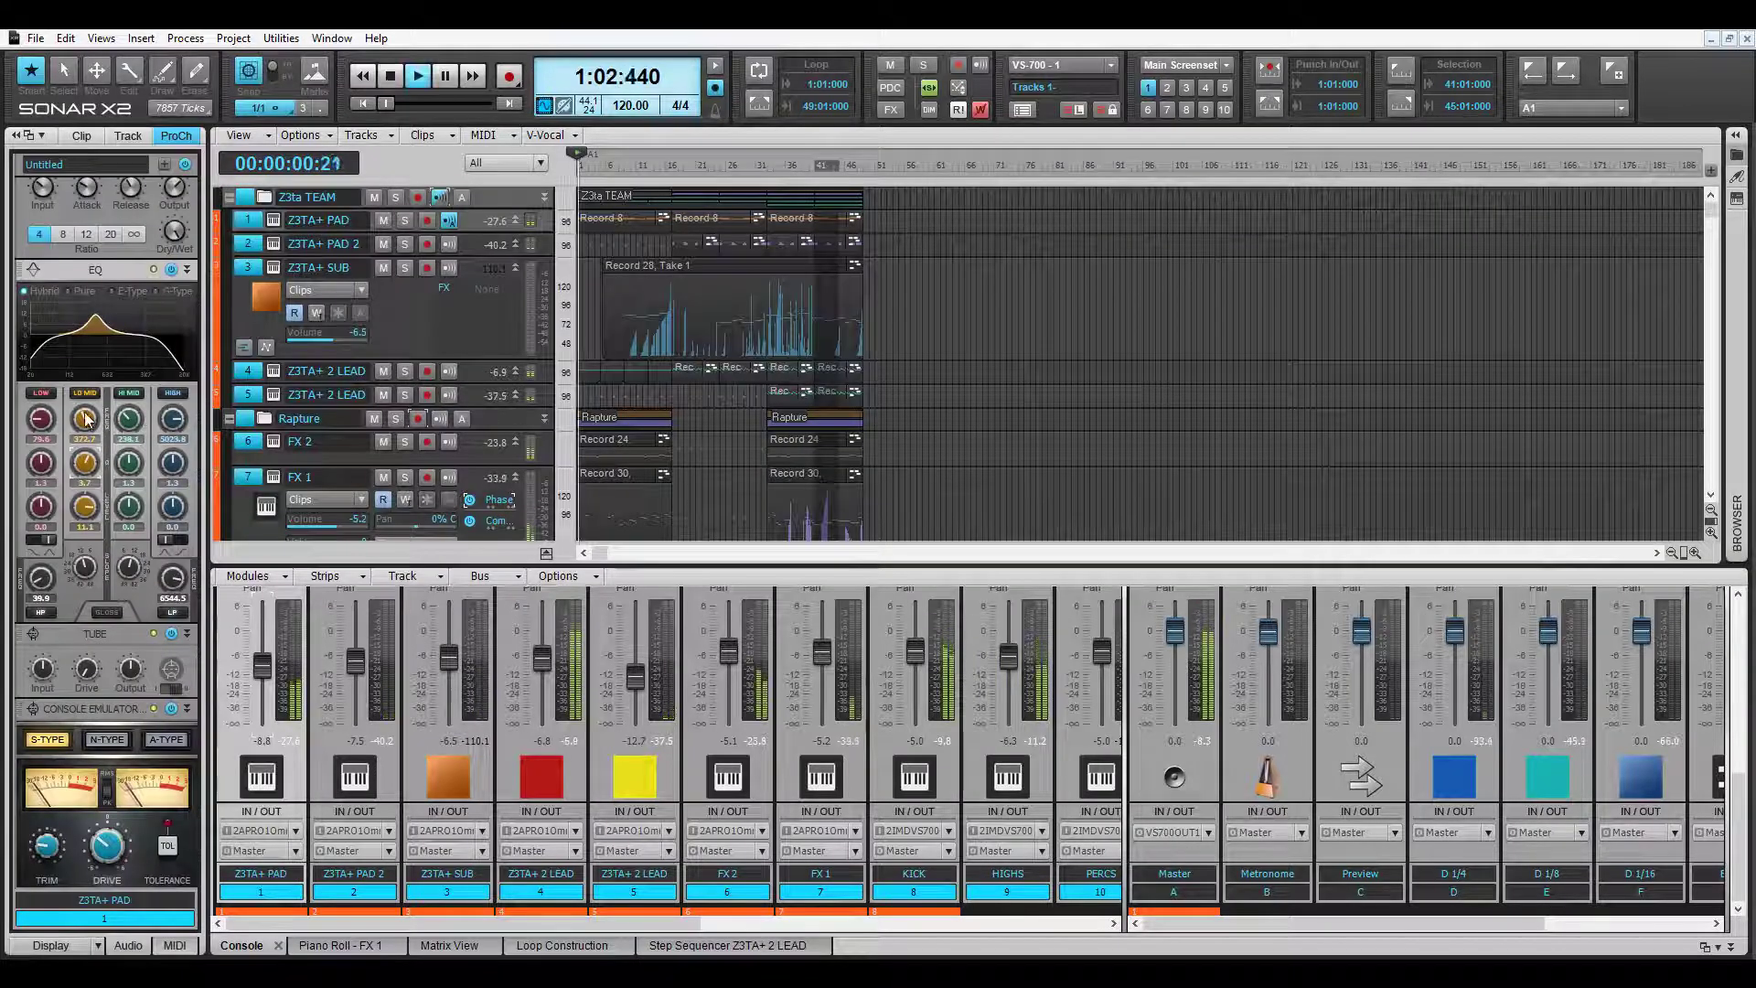
drag(85, 411, 86, 404)
drag(84, 522, 84, 438)
scroll(85, 457, up, 2)
scroll(83, 418, up, 4)
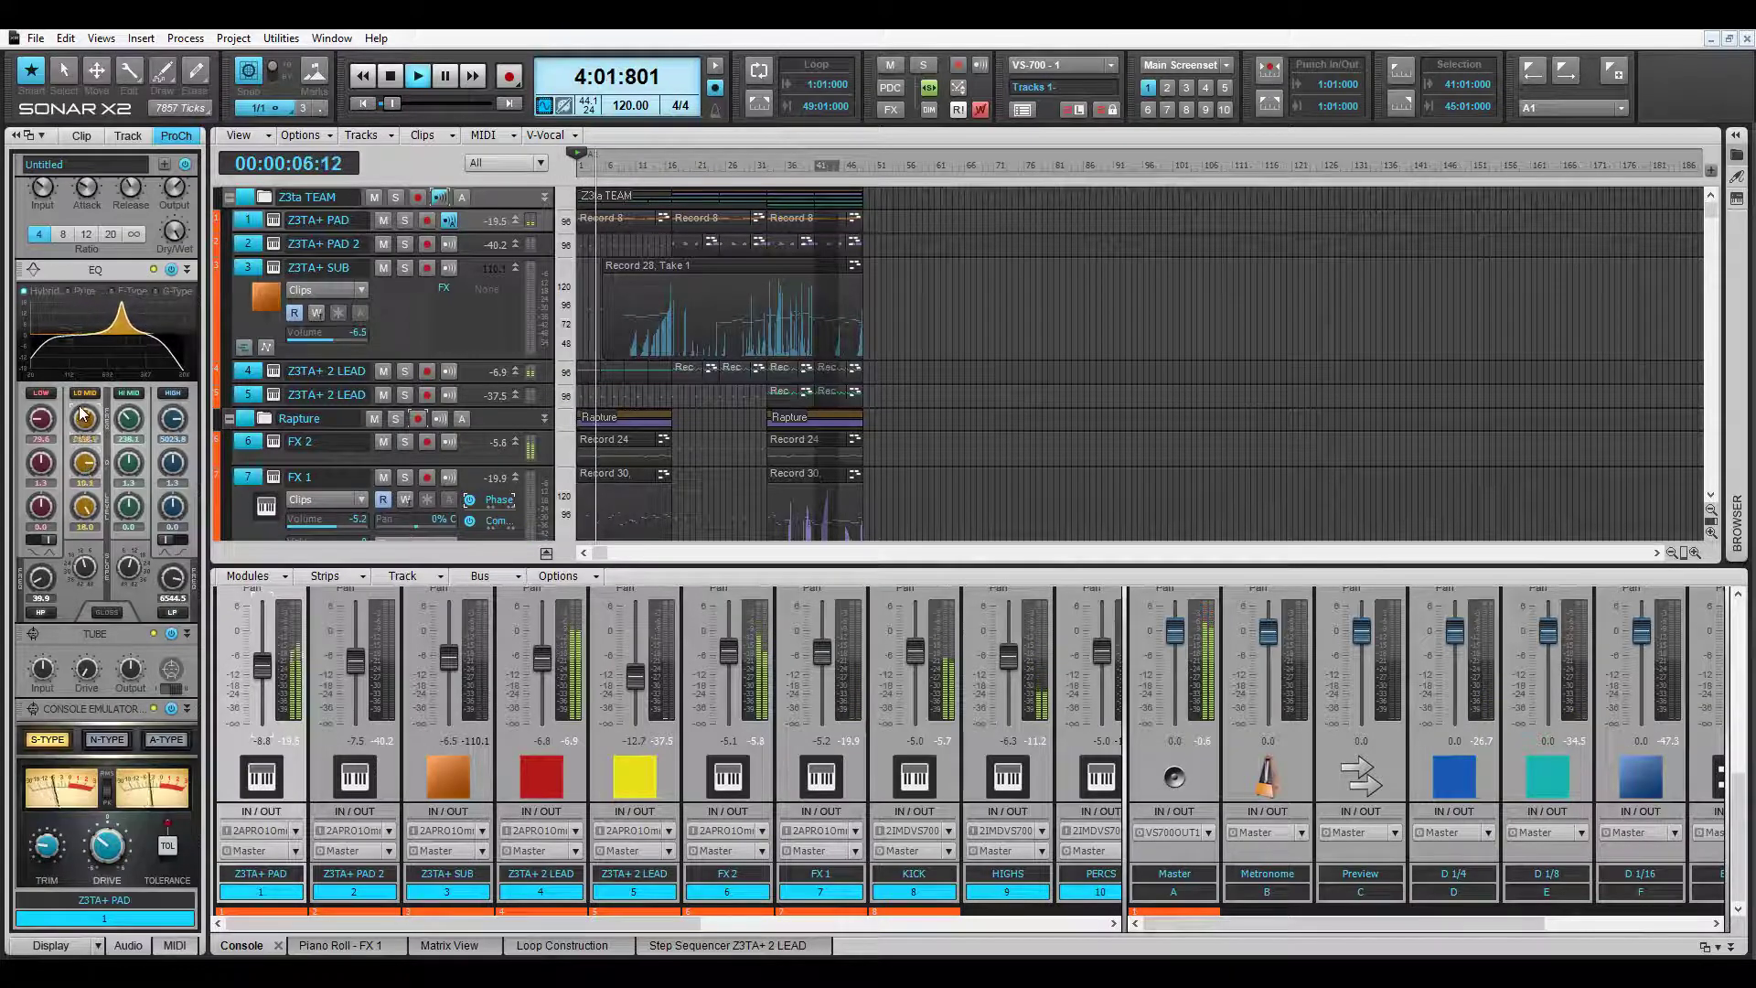
scroll(83, 418, down, 2)
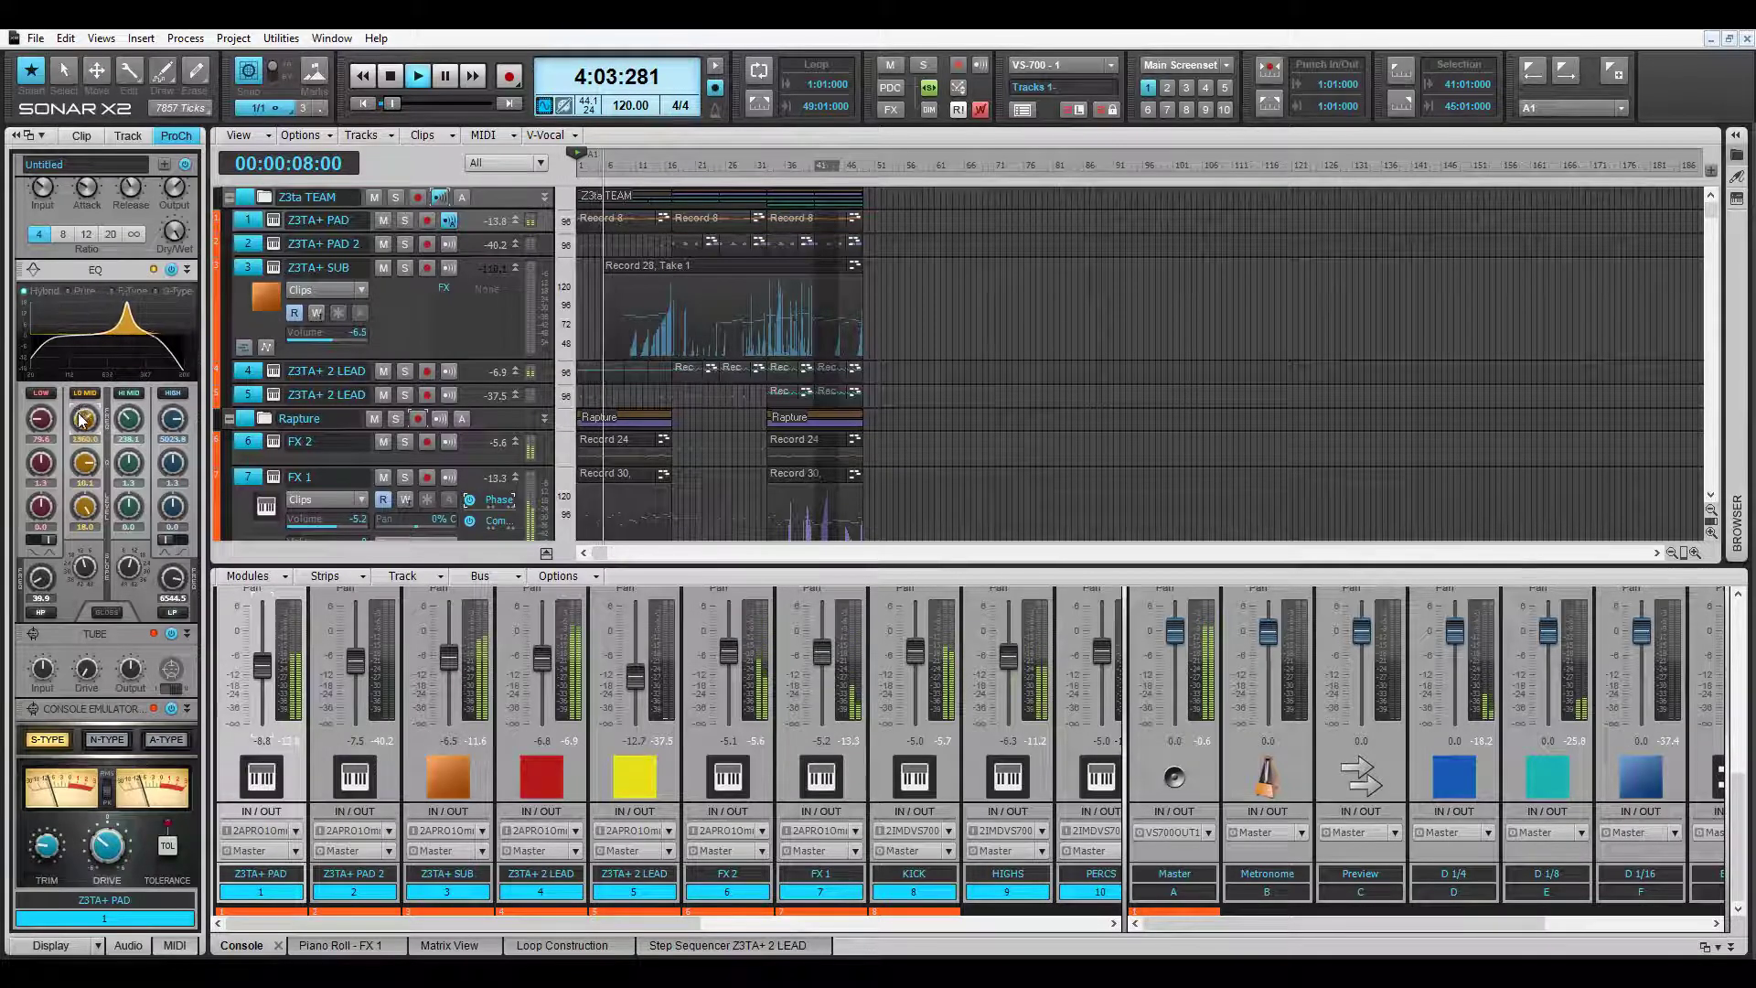
scroll(83, 418, down, 2)
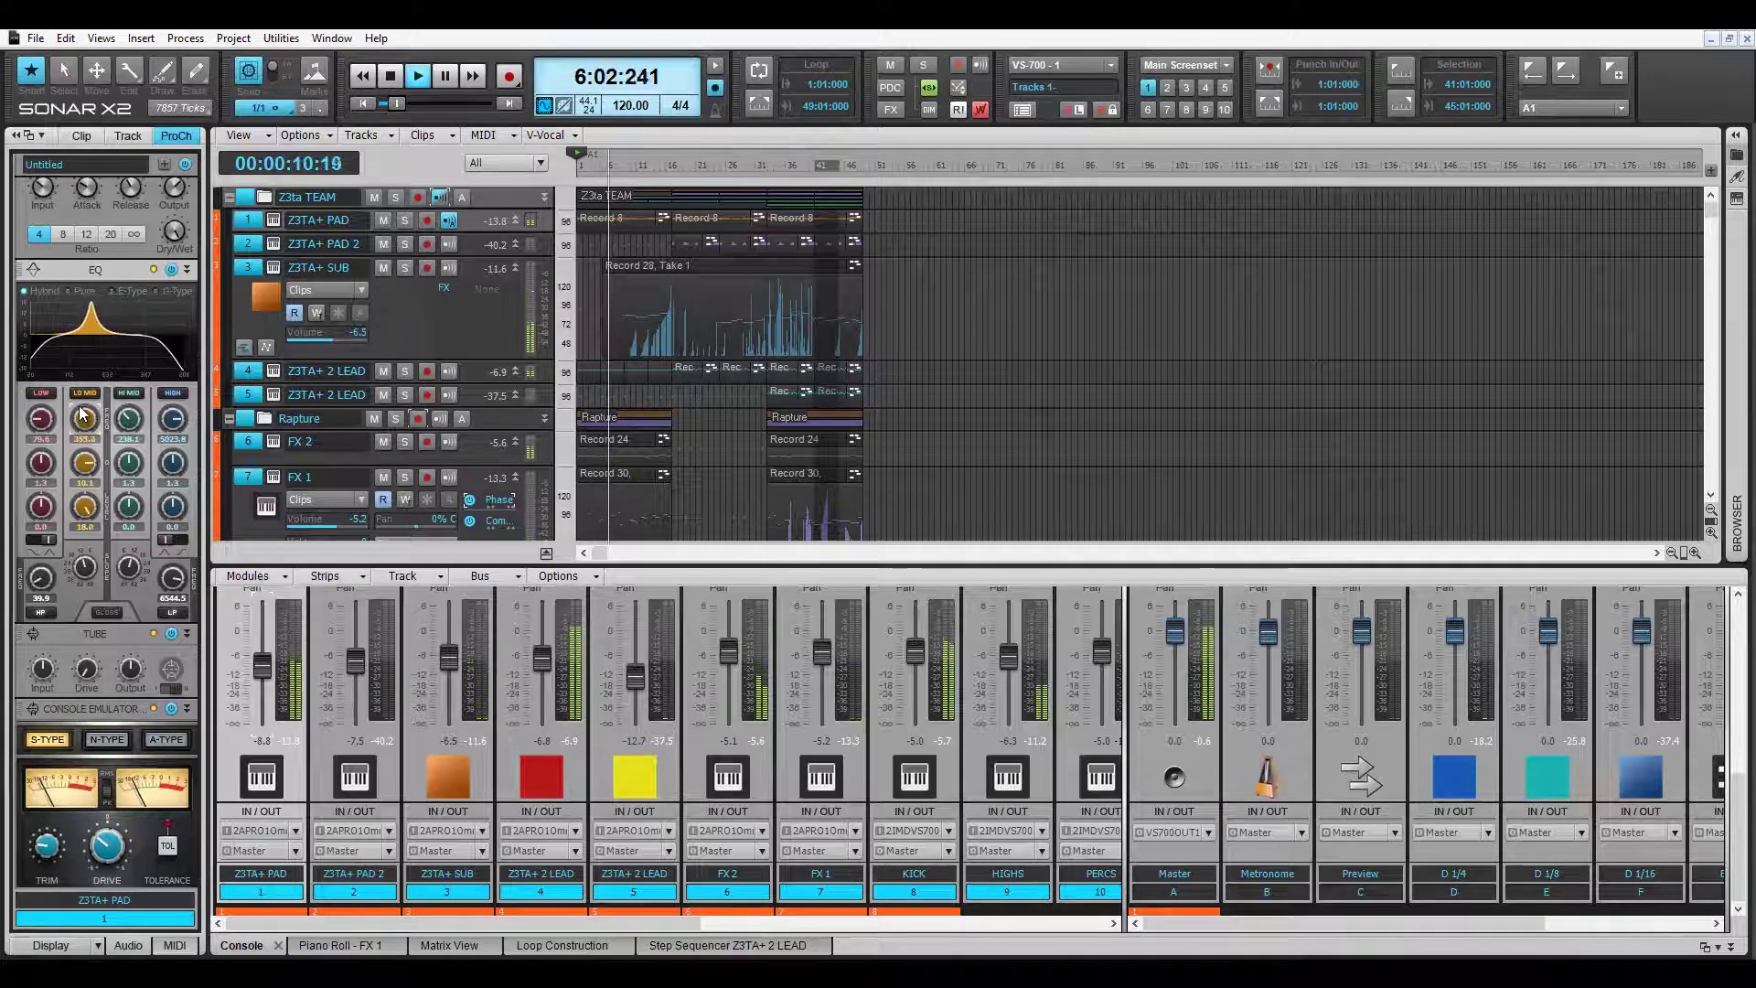
scroll(83, 418, up, 3)
scroll(83, 417, up, 1)
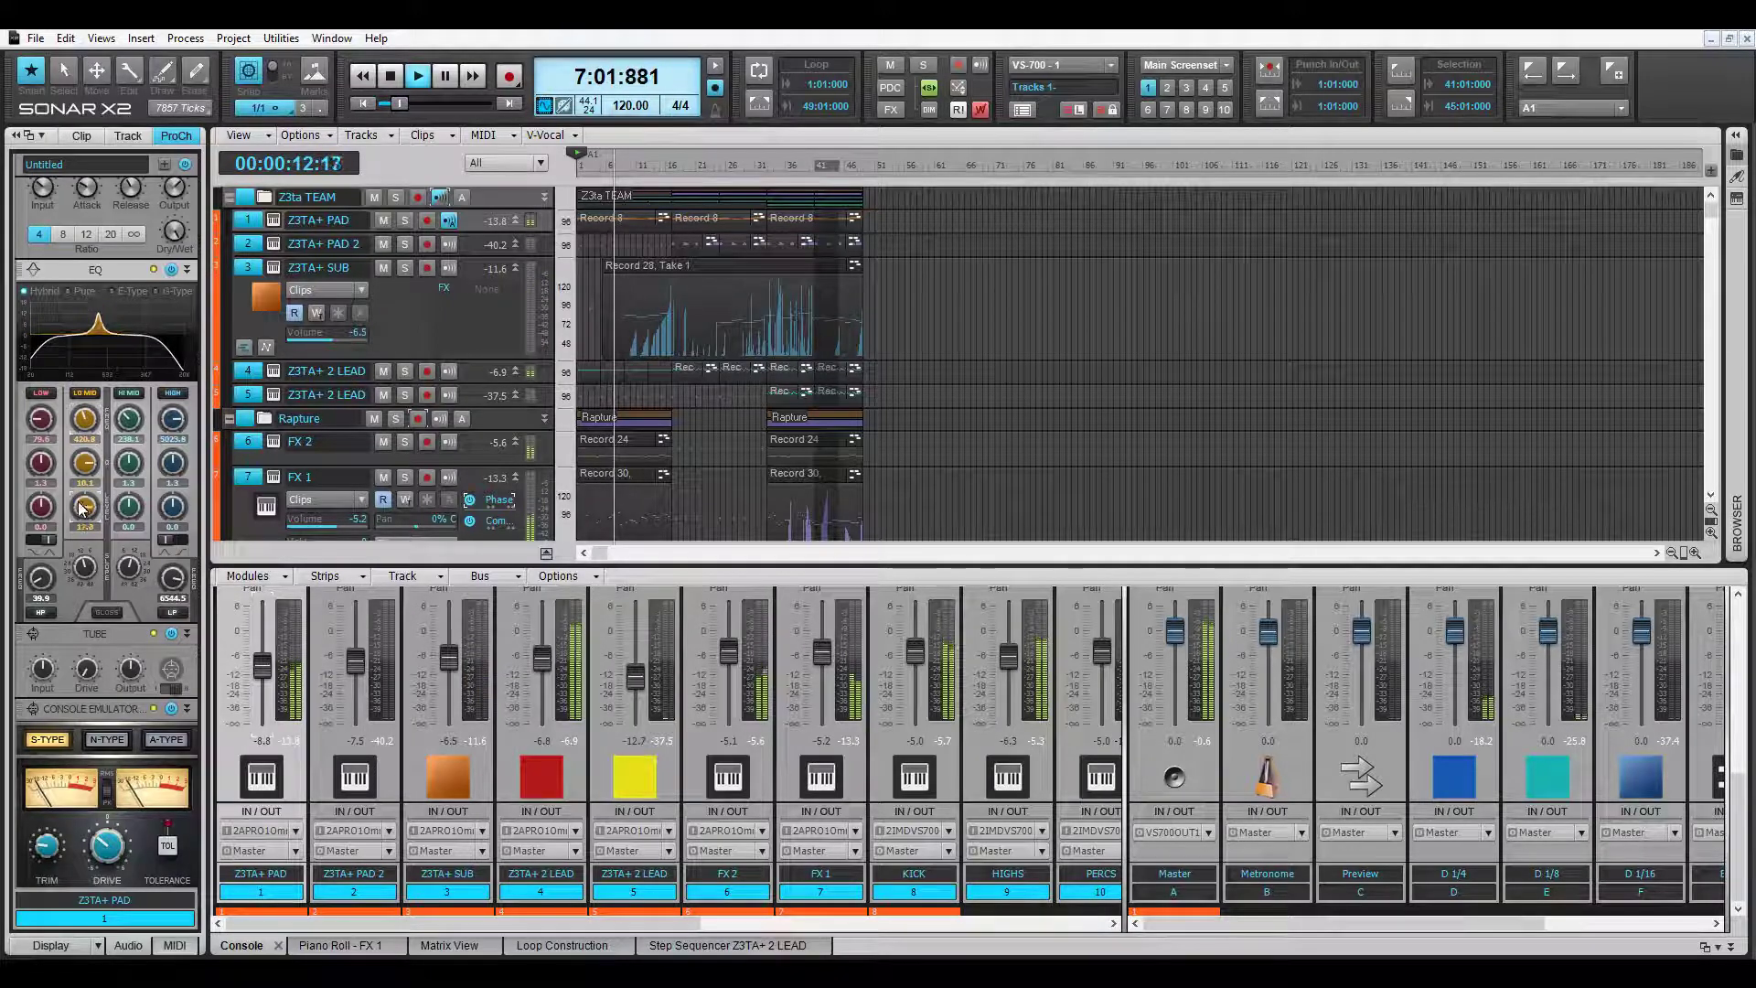
Turn the Z3TA+ PAD track's low-mid boost into a cut, widen it and sweep its frequency.
scroll(82, 508, down, 4)
scroll(86, 465, down, 3)
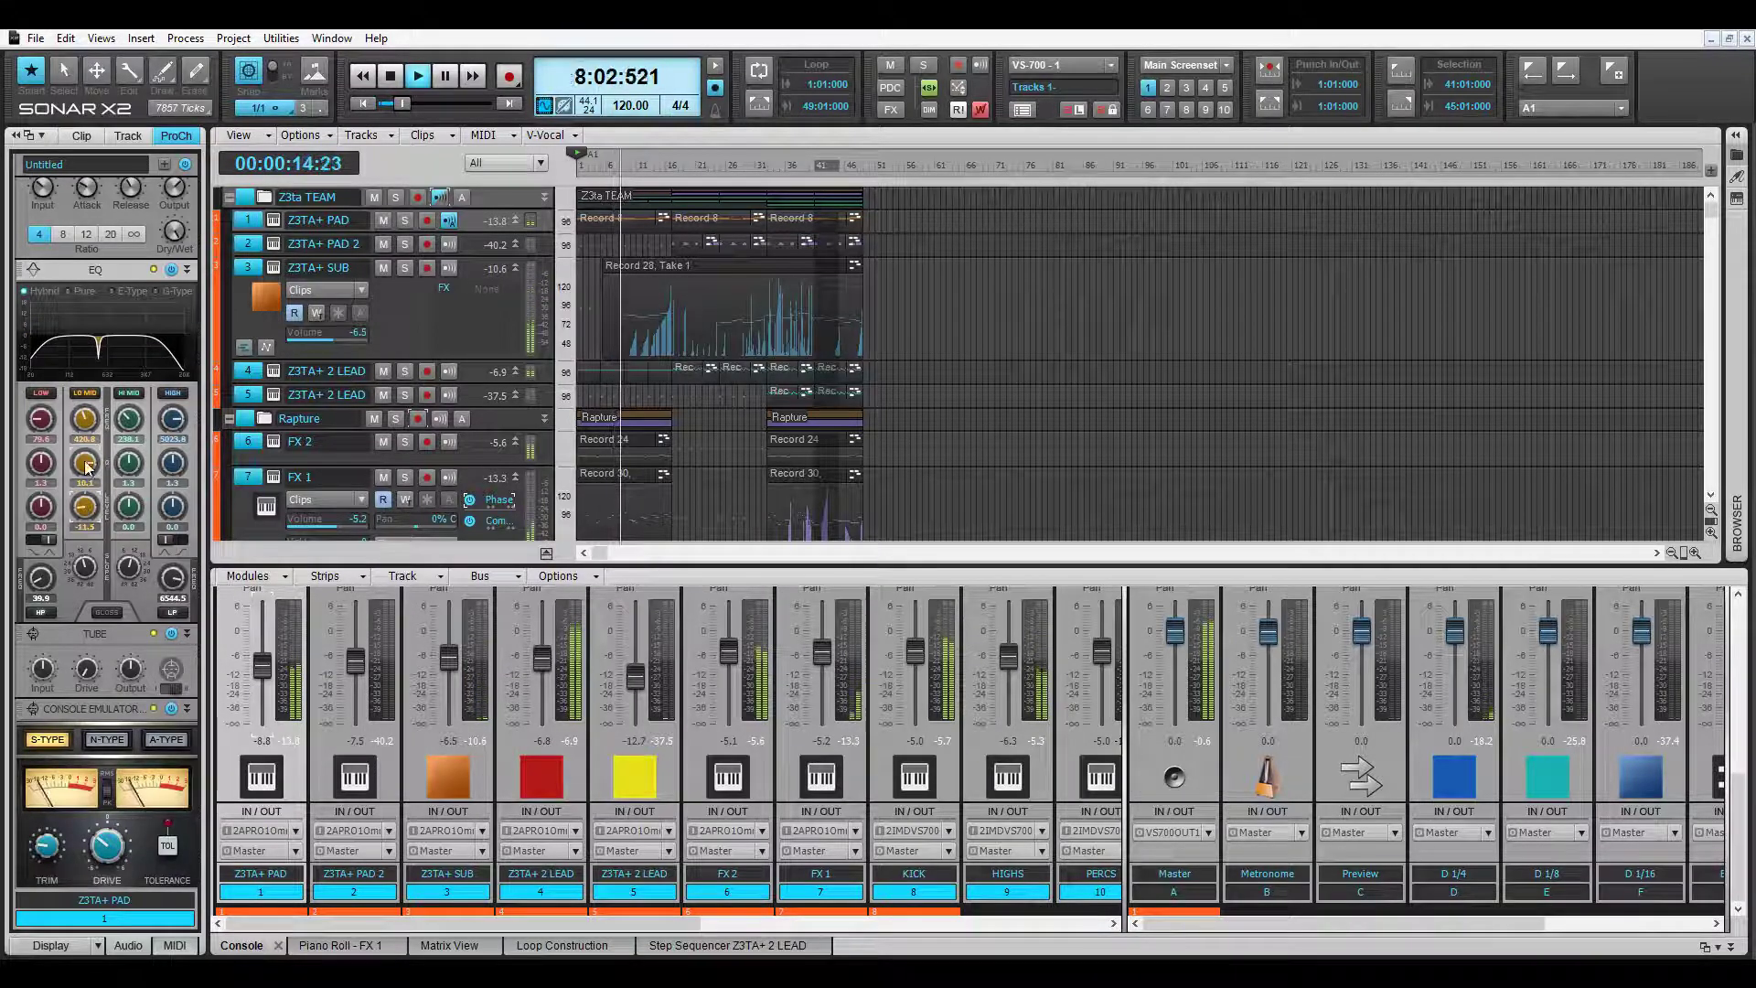
scroll(85, 466, down, 2)
scroll(84, 419, down, 5)
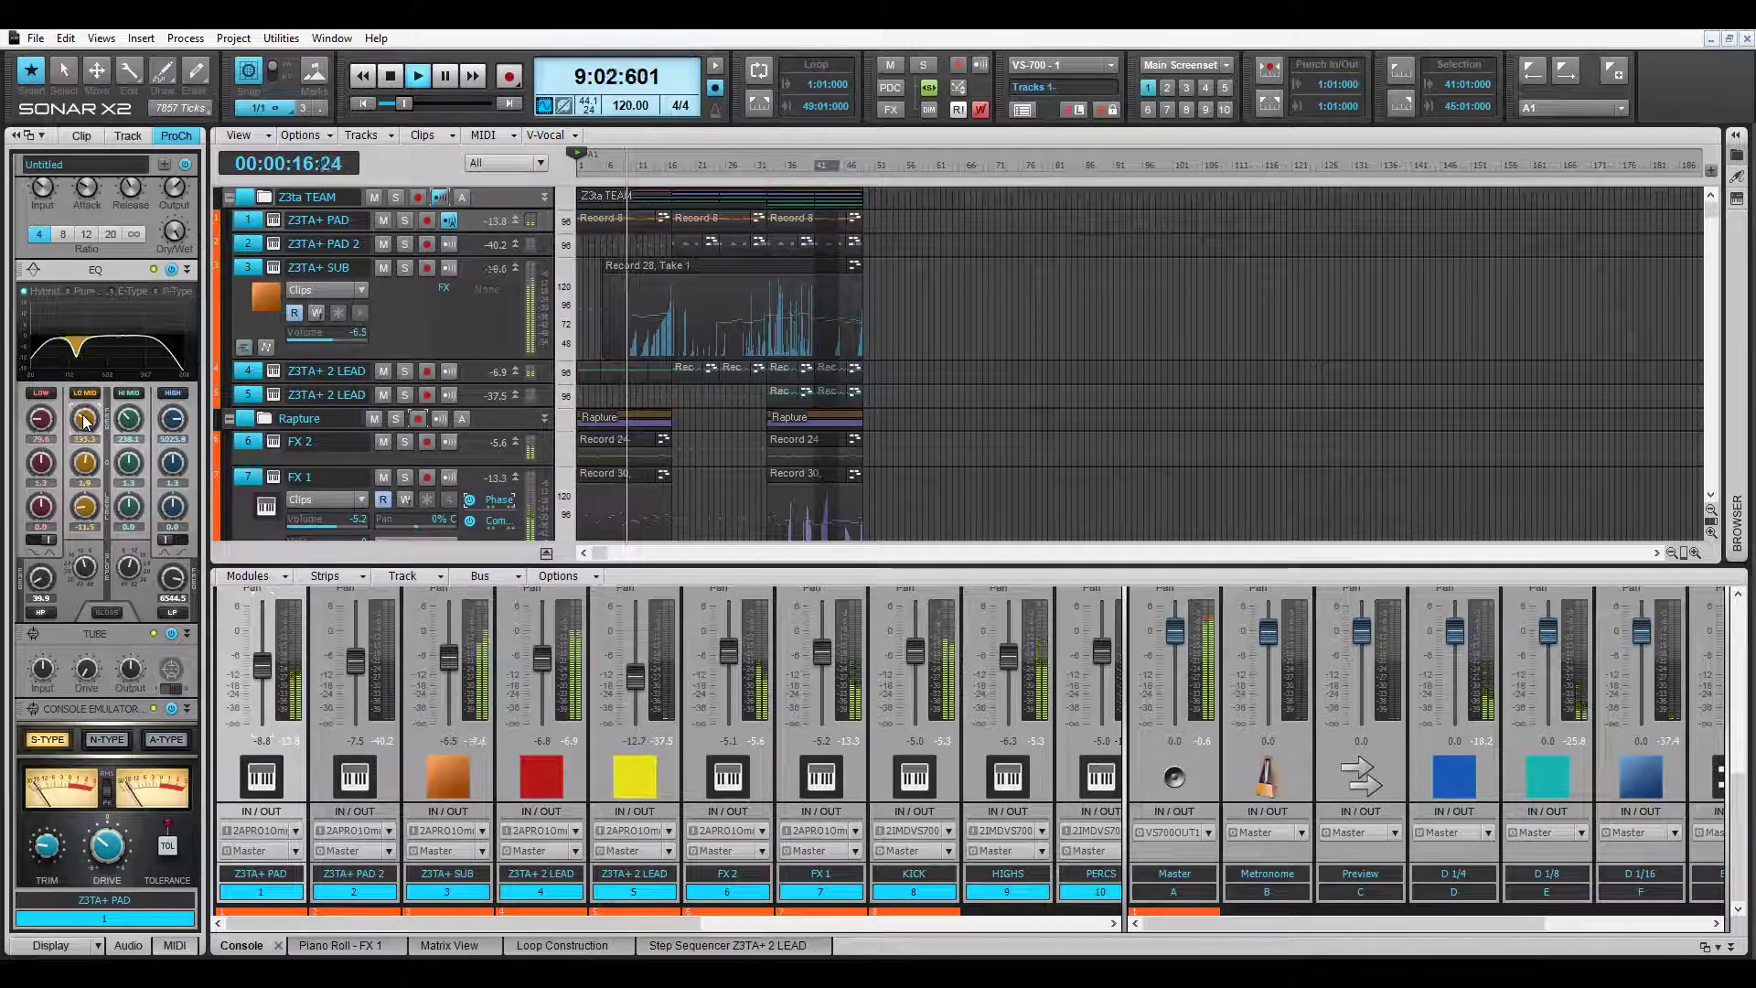
scroll(83, 417, up, 5)
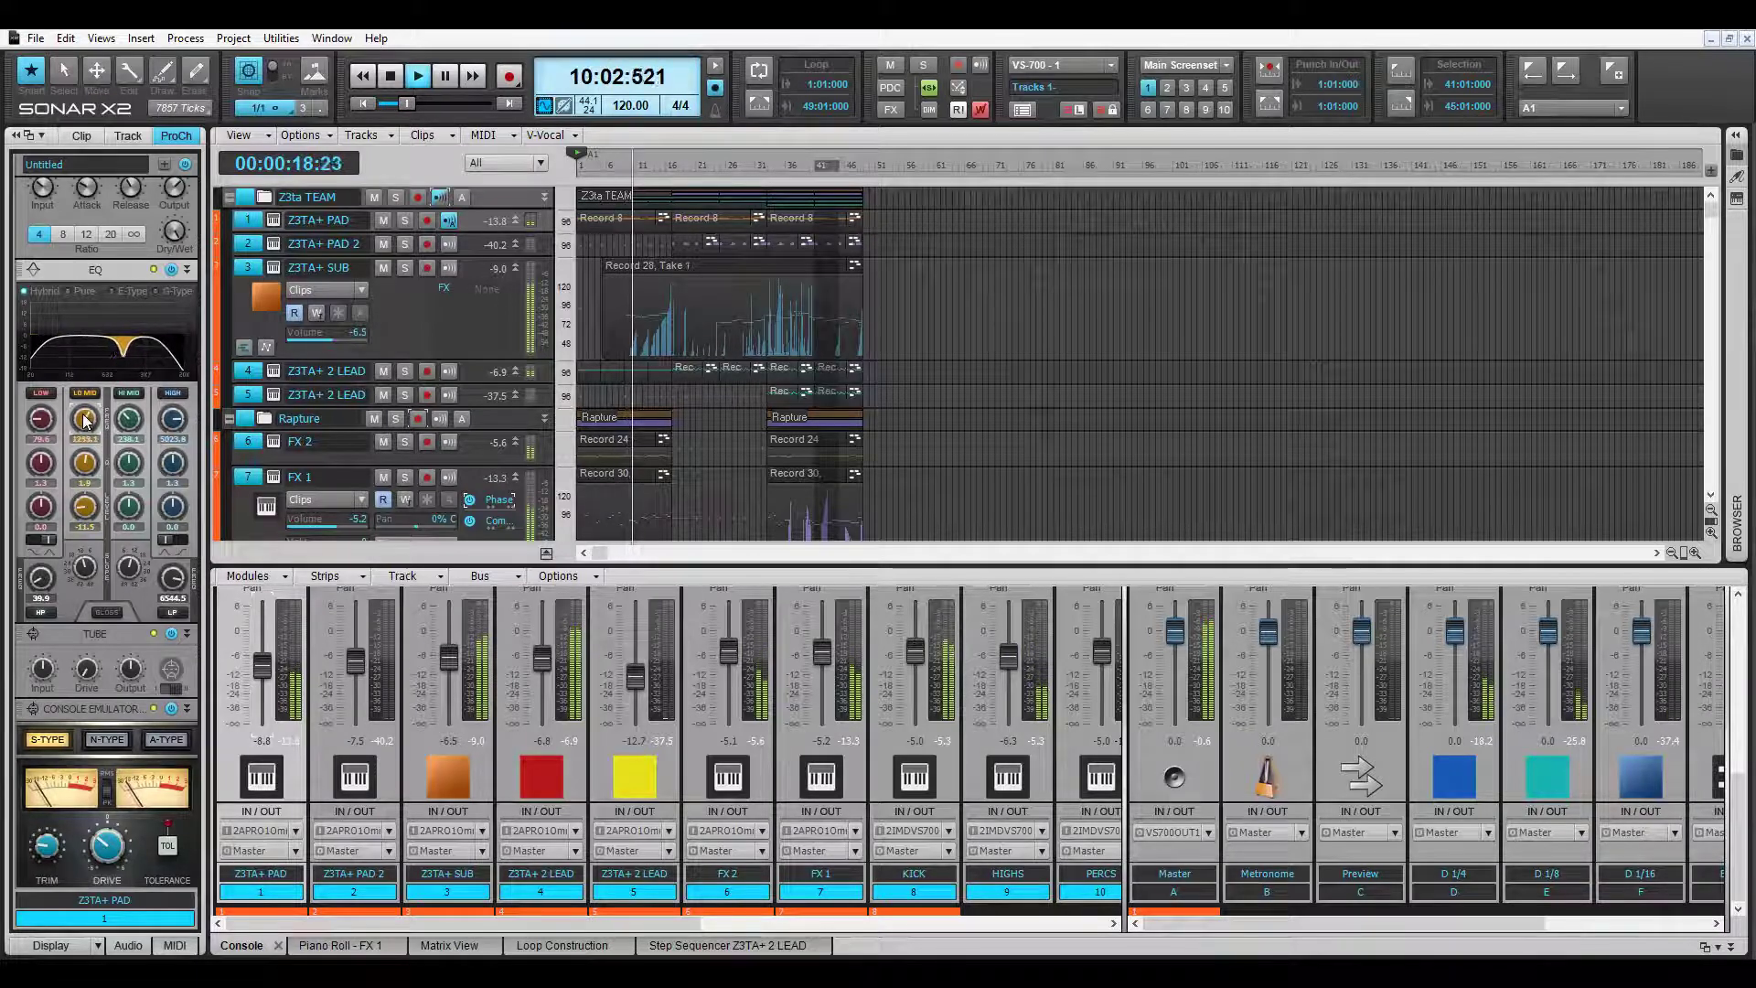
Settle the Z3TA+ PAD low-mid cut at a Q of 1.0 and -11.2 dB, set the low-pass to about 9420 Hz, and stop playback.
drag(88, 503, 88, 509)
scroll(88, 426, down, 3)
scroll(88, 426, down, 3)
scroll(88, 426, up, 1)
scroll(90, 462, down, 2)
scroll(100, 523, up, 1)
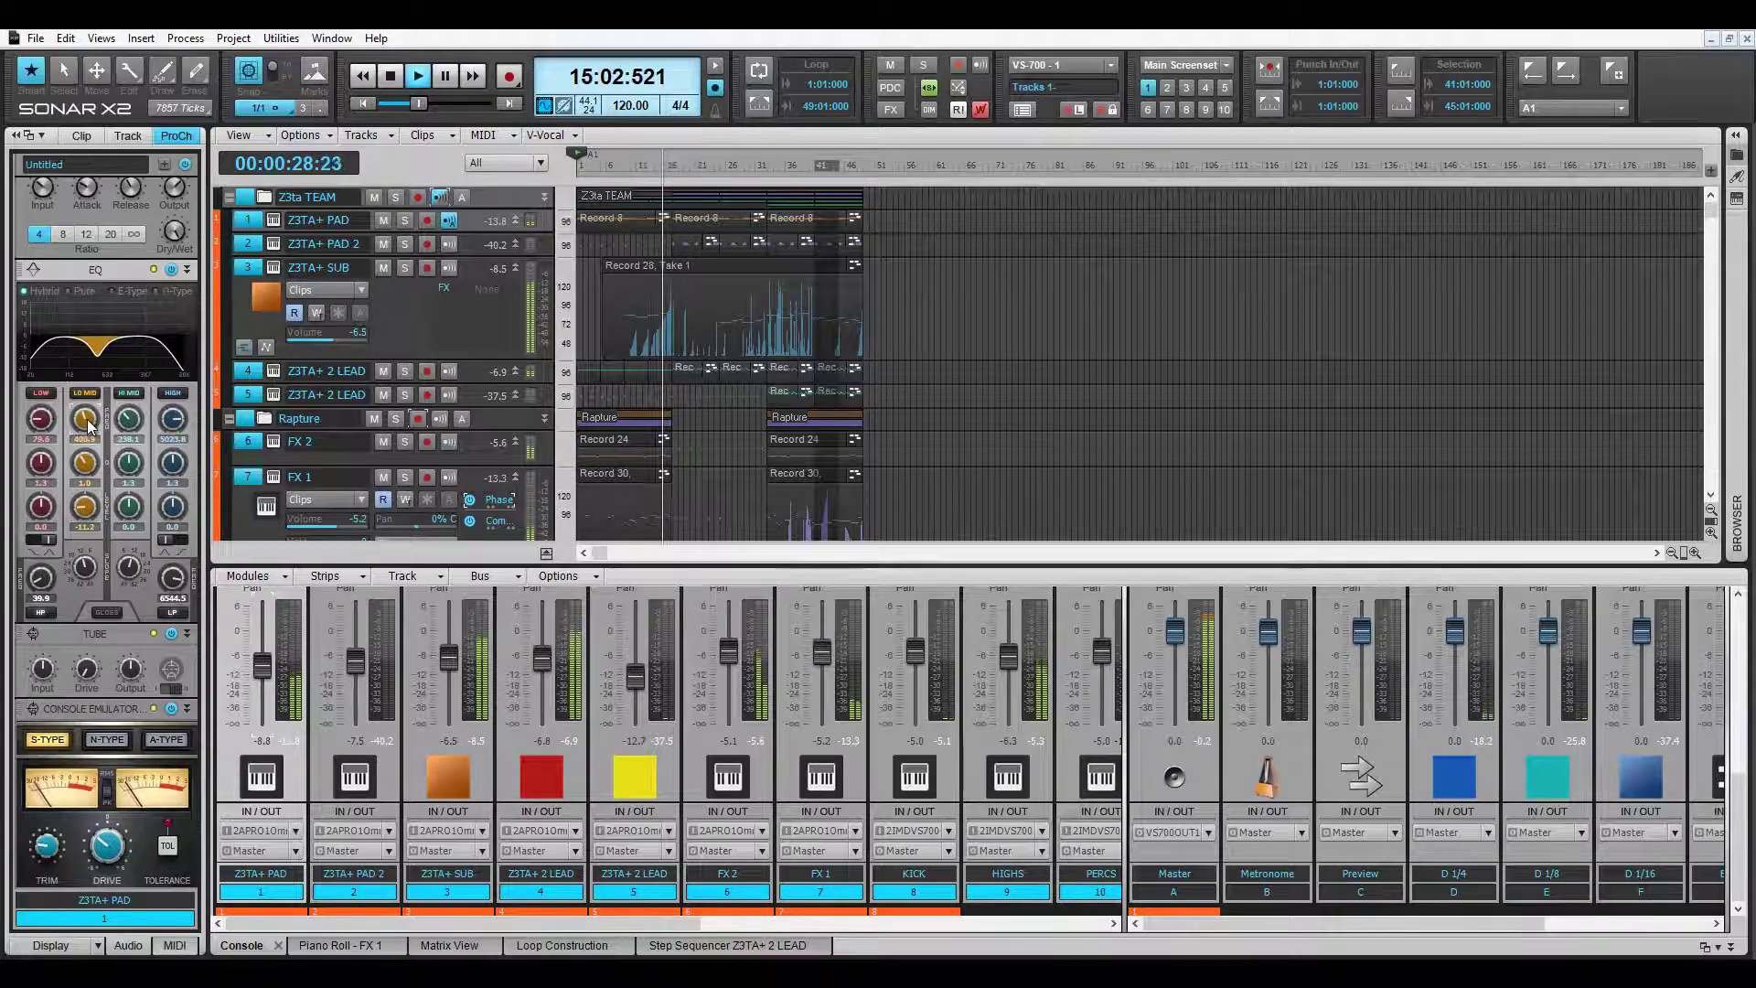
scroll(89, 426, down, 1)
scroll(89, 426, up, 1)
scroll(174, 579, down, 3)
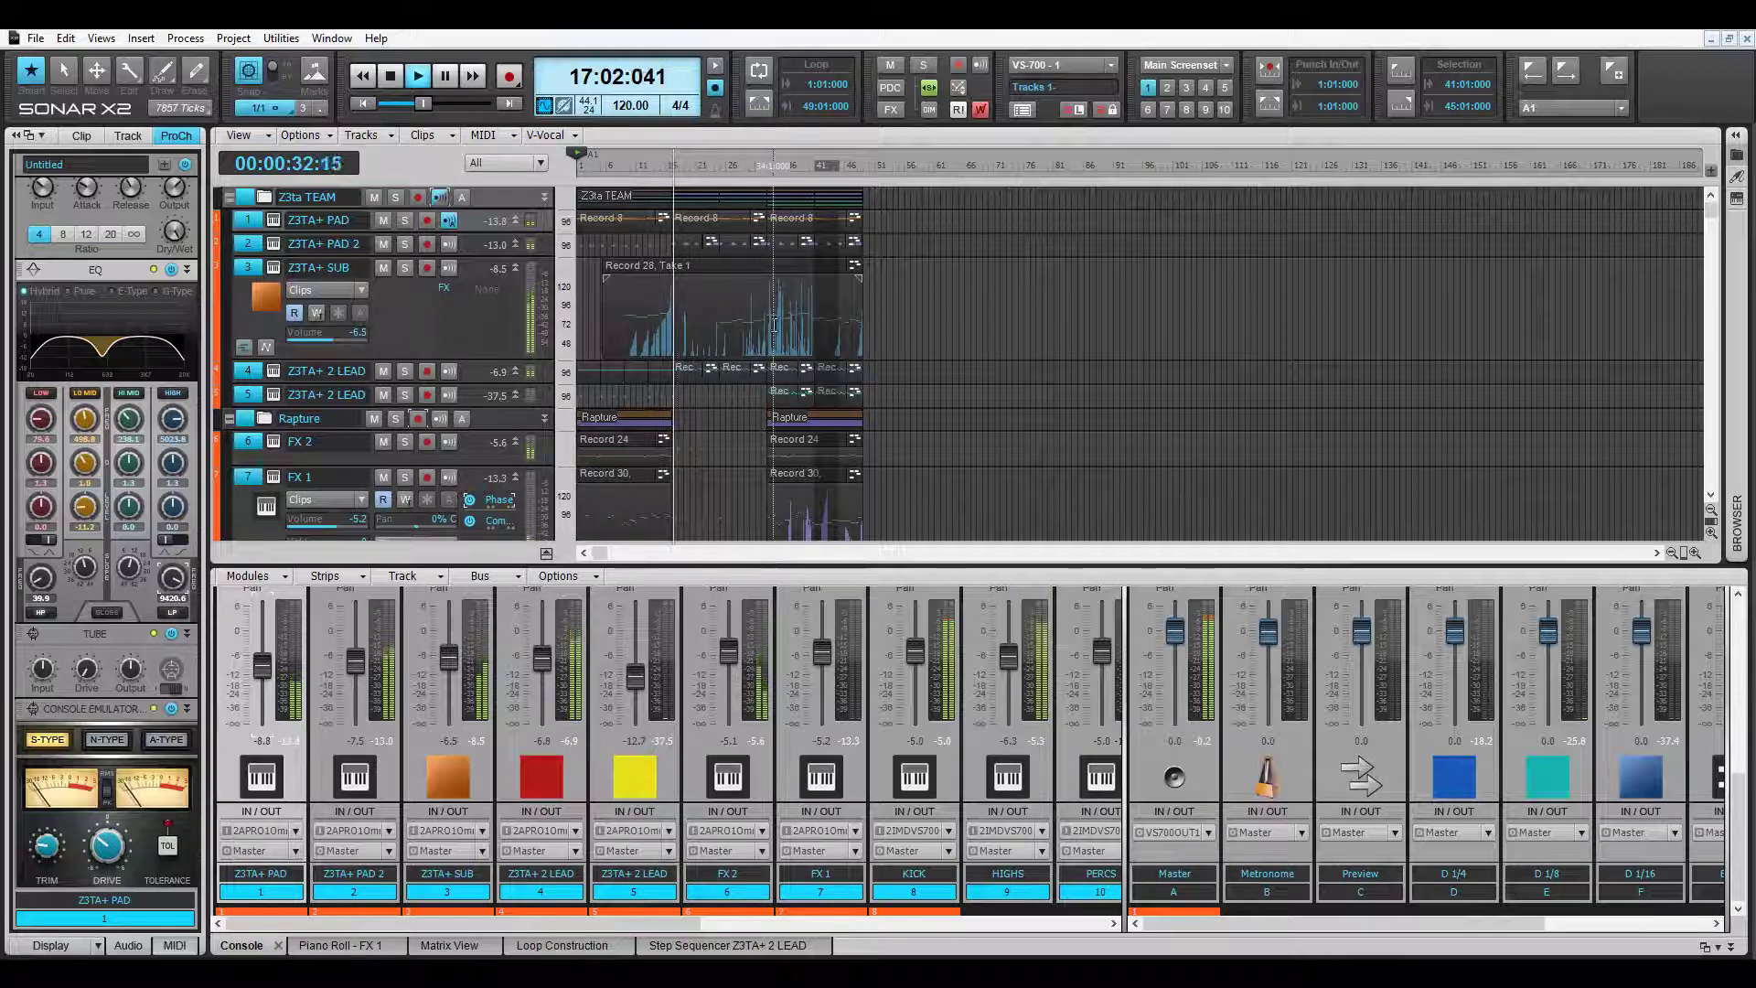
key(space)
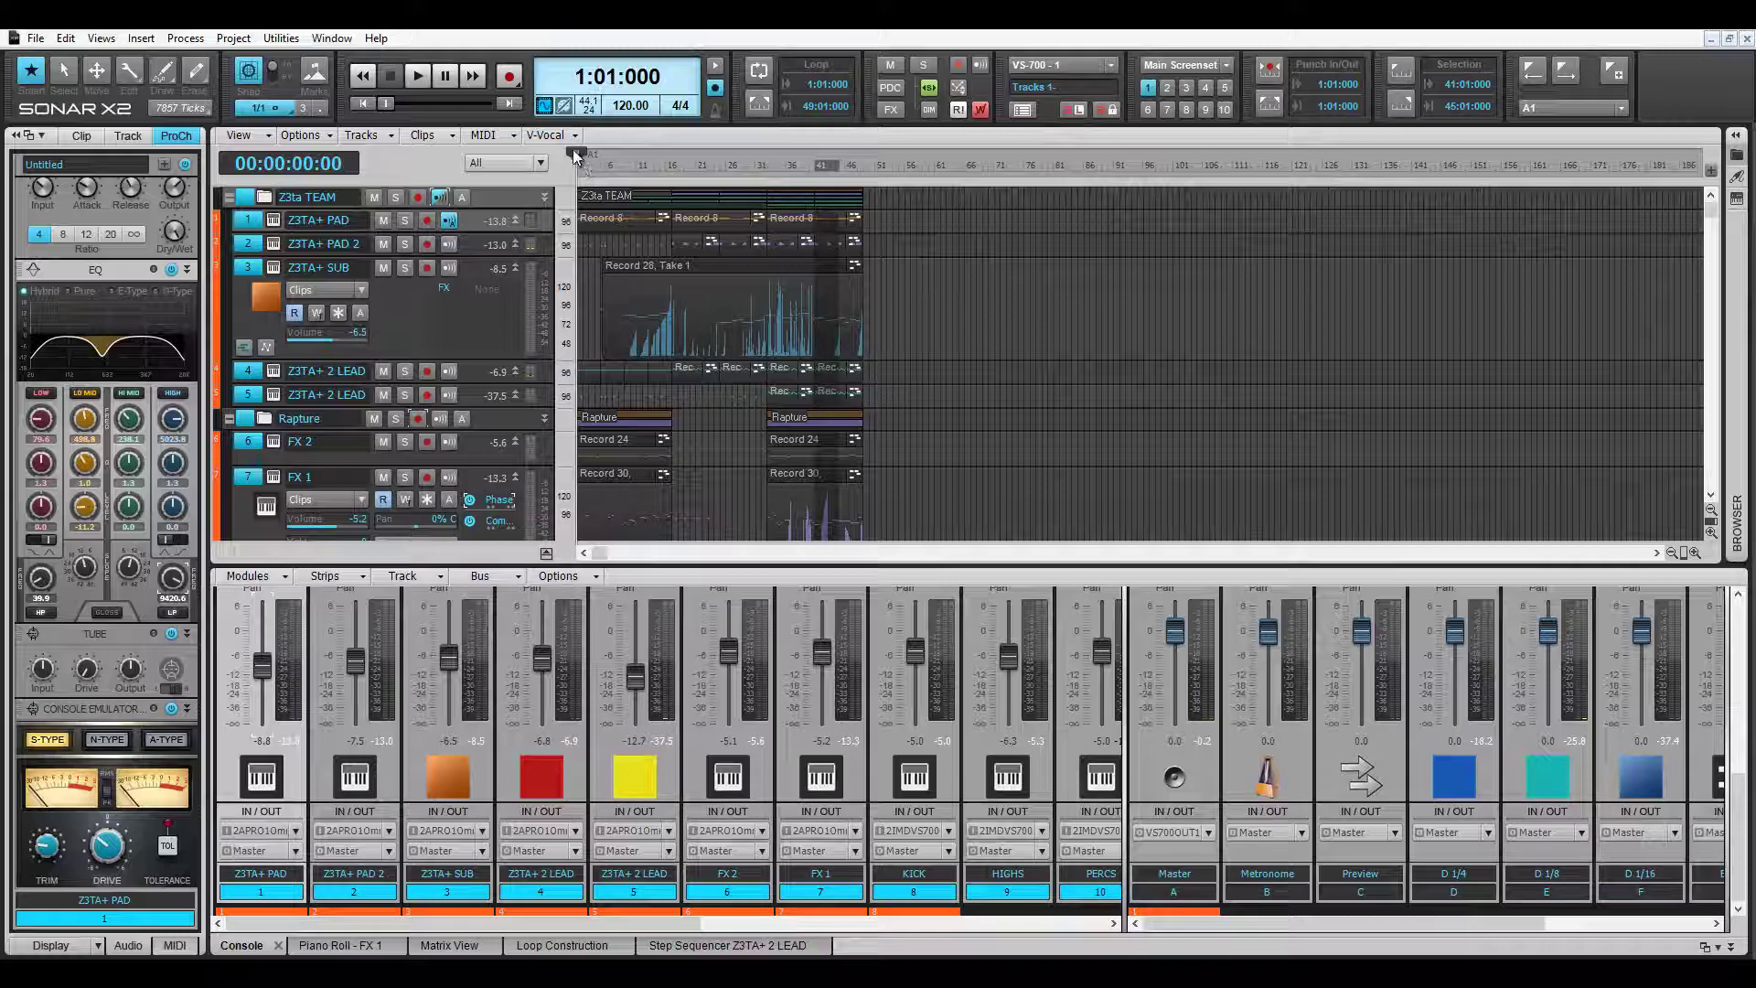
Clear the selected time range on the DEAN Cello track and put the playback position at the project start.
scroll(582, 404, down, 10)
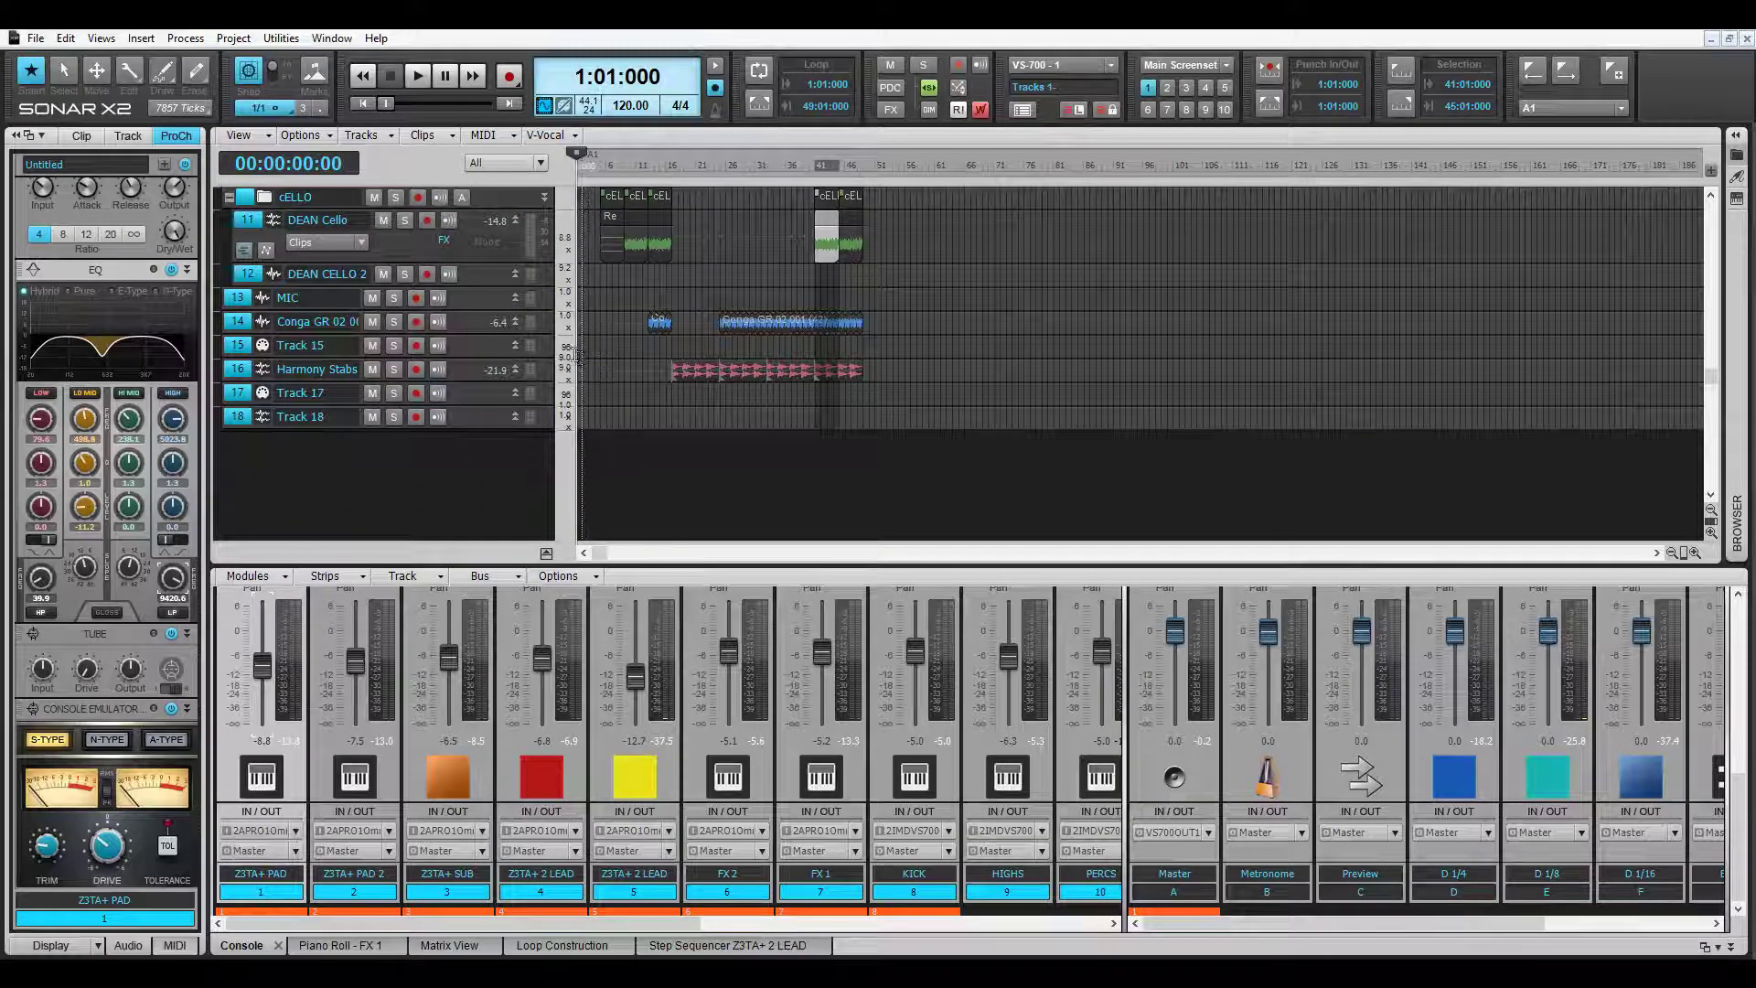
click(579, 358)
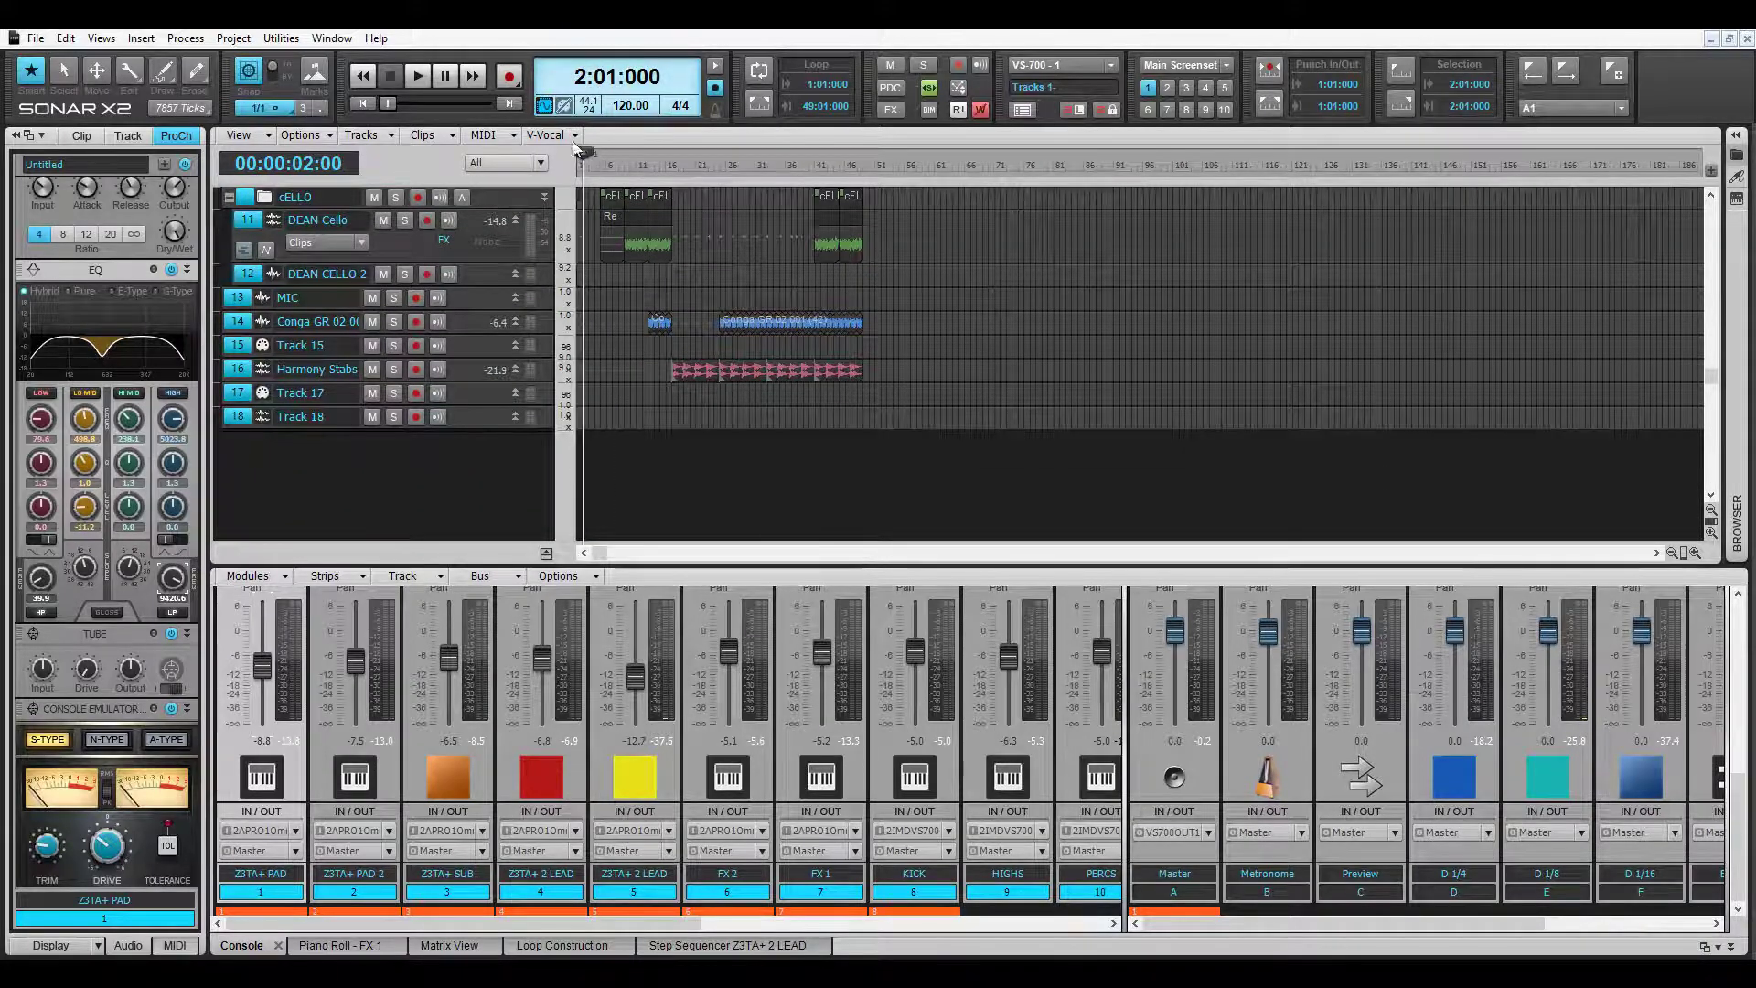
drag(578, 151, 564, 158)
Select and solo the red Z3TA+ 2 LEAD track (track 4) and play it from bar 32.
scroll(631, 334, up, 5)
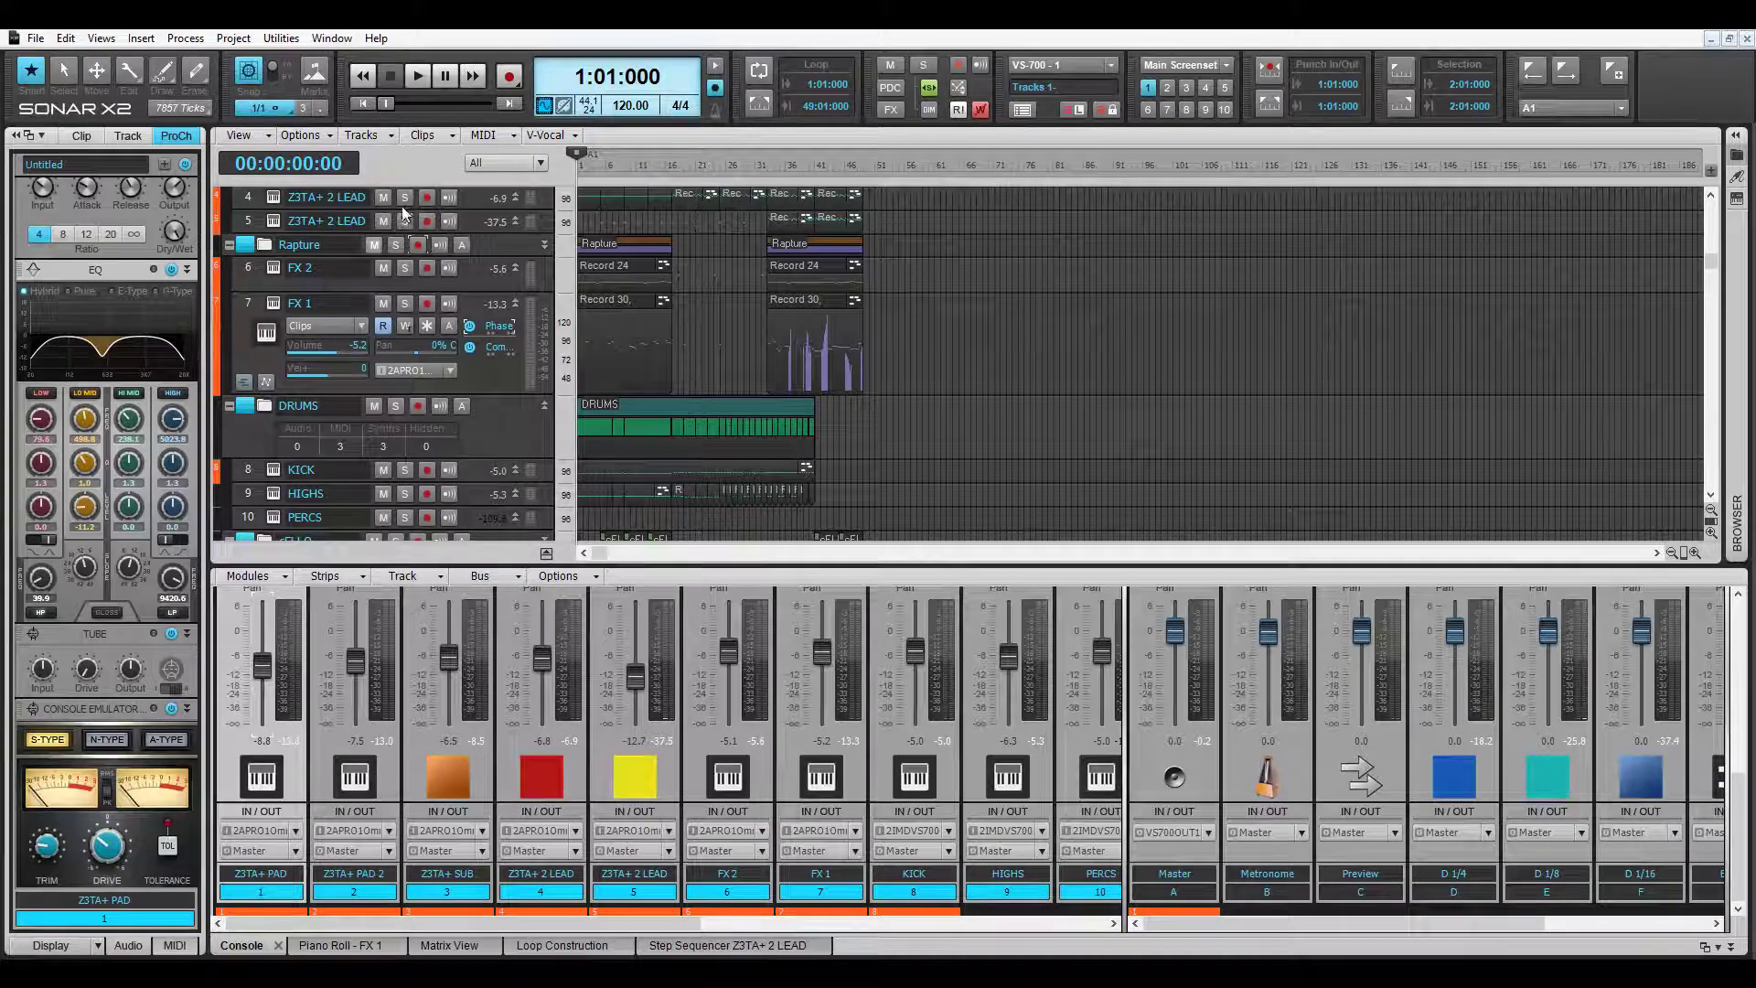
click(473, 196)
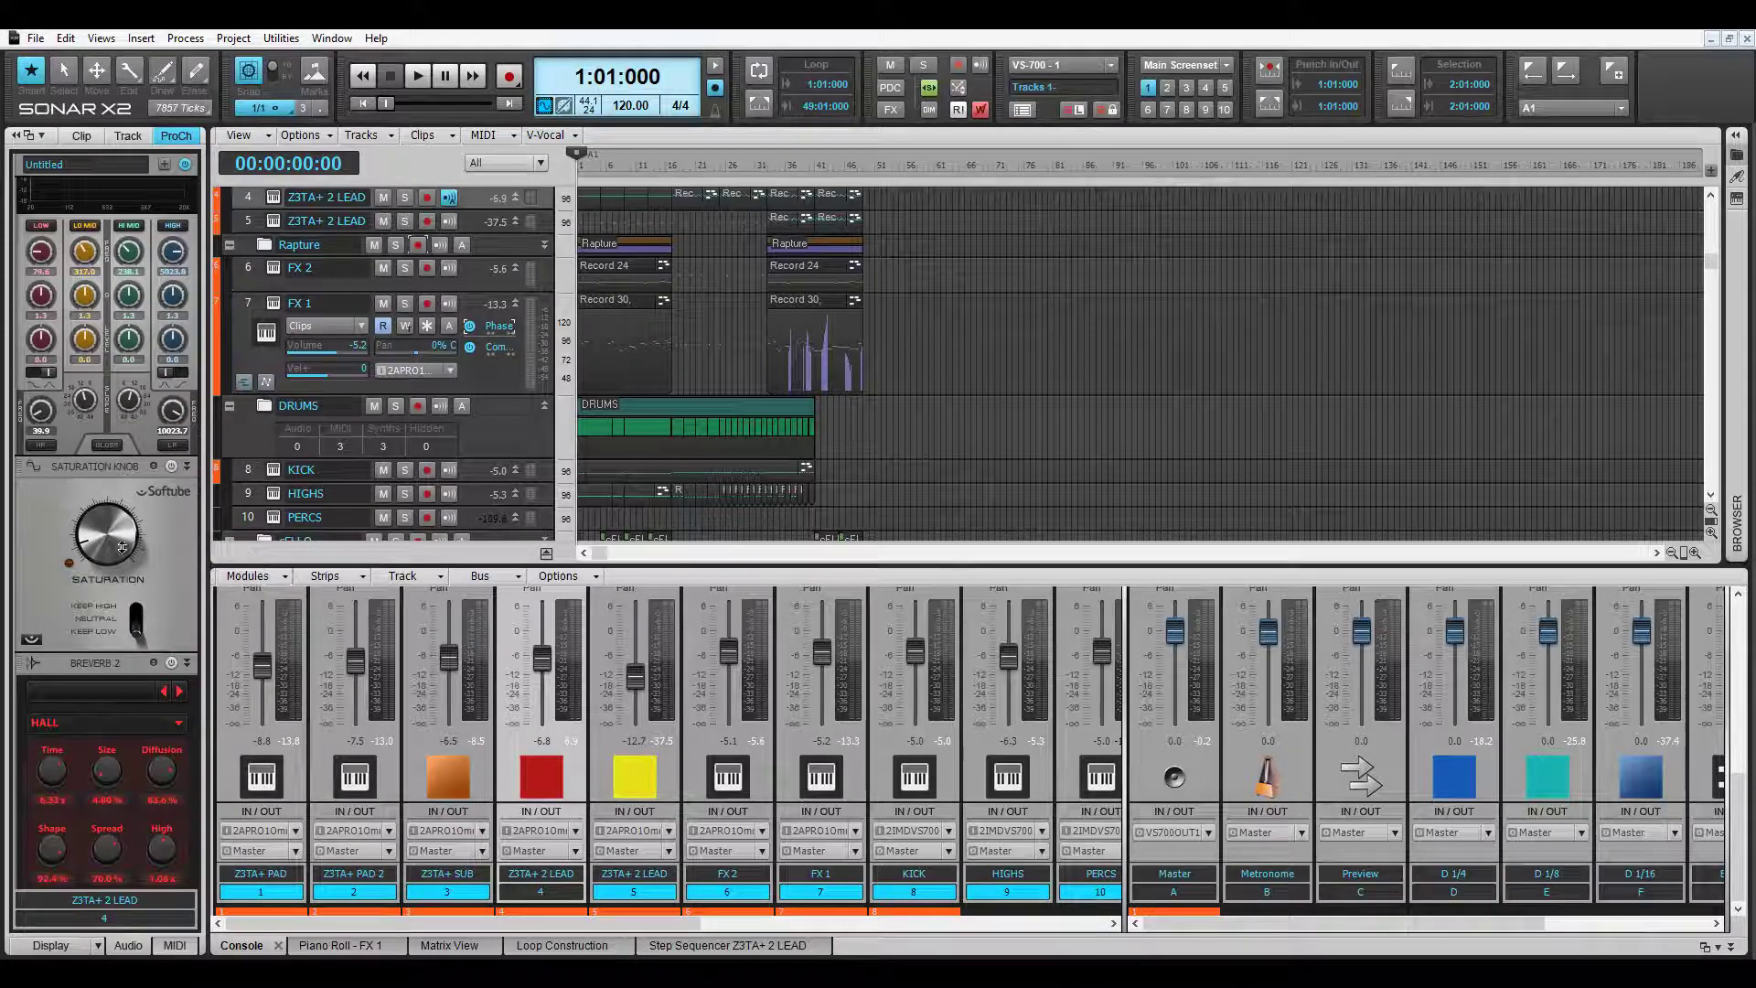
drag(122, 547, 121, 540)
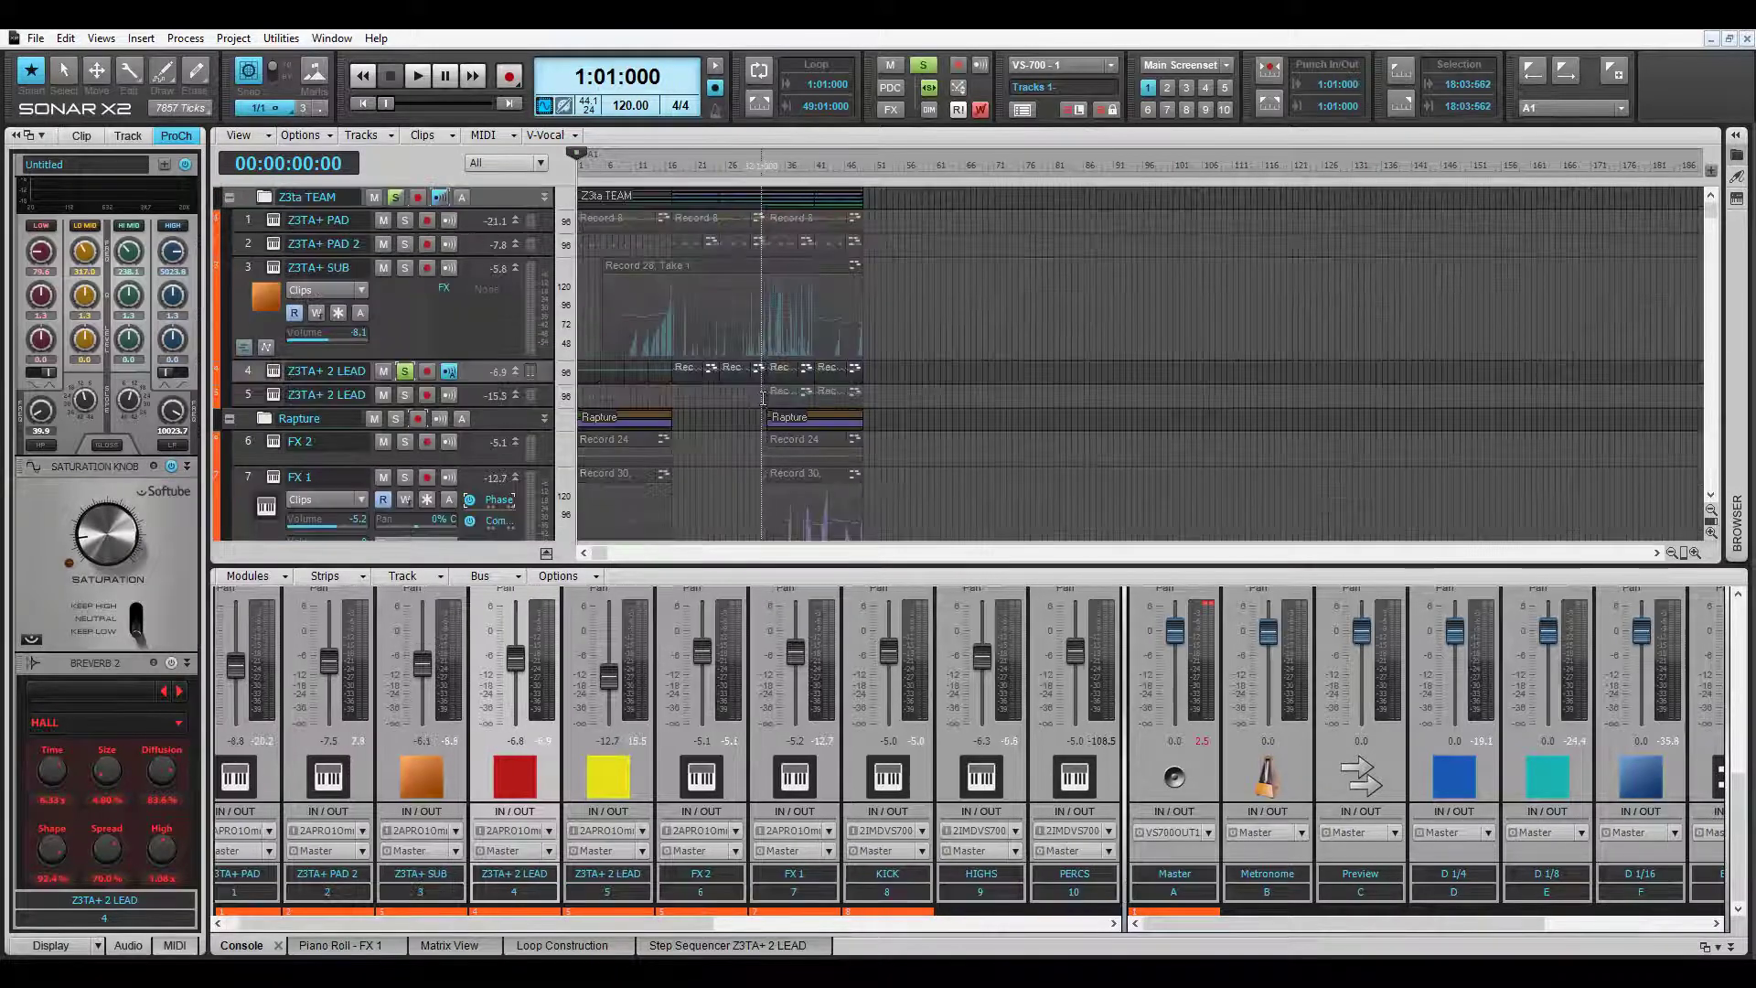
click(762, 398)
key(space)
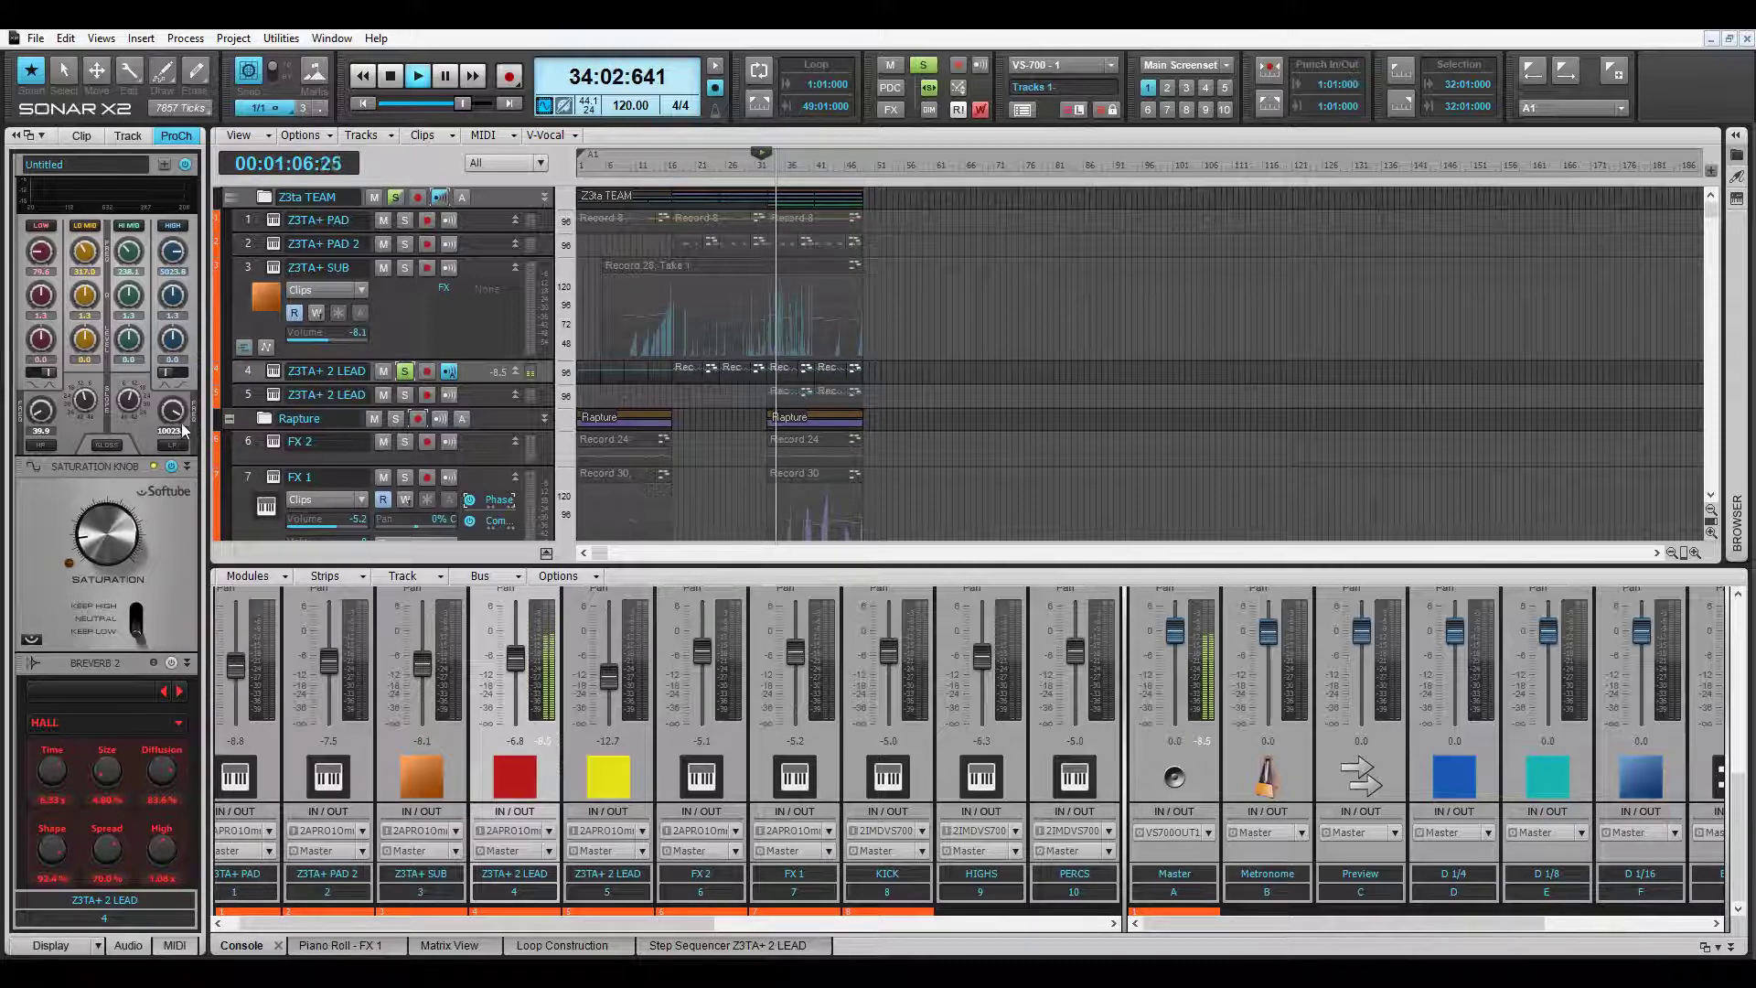
Set the red Z3TA+ 2 LEAD track's low-pass cutoff to about 12010 Hz and its high-pass cutoff to about 66 Hz.
drag(173, 415, 170, 425)
scroll(174, 275, up, 3)
drag(183, 571, 180, 570)
click(39, 599)
drag(45, 577, 27, 575)
Adjust the gain and frequency of the low-mid and high-mid EQ bands on the red Z3TA+ 2 LEAD track.
drag(100, 501, 102, 464)
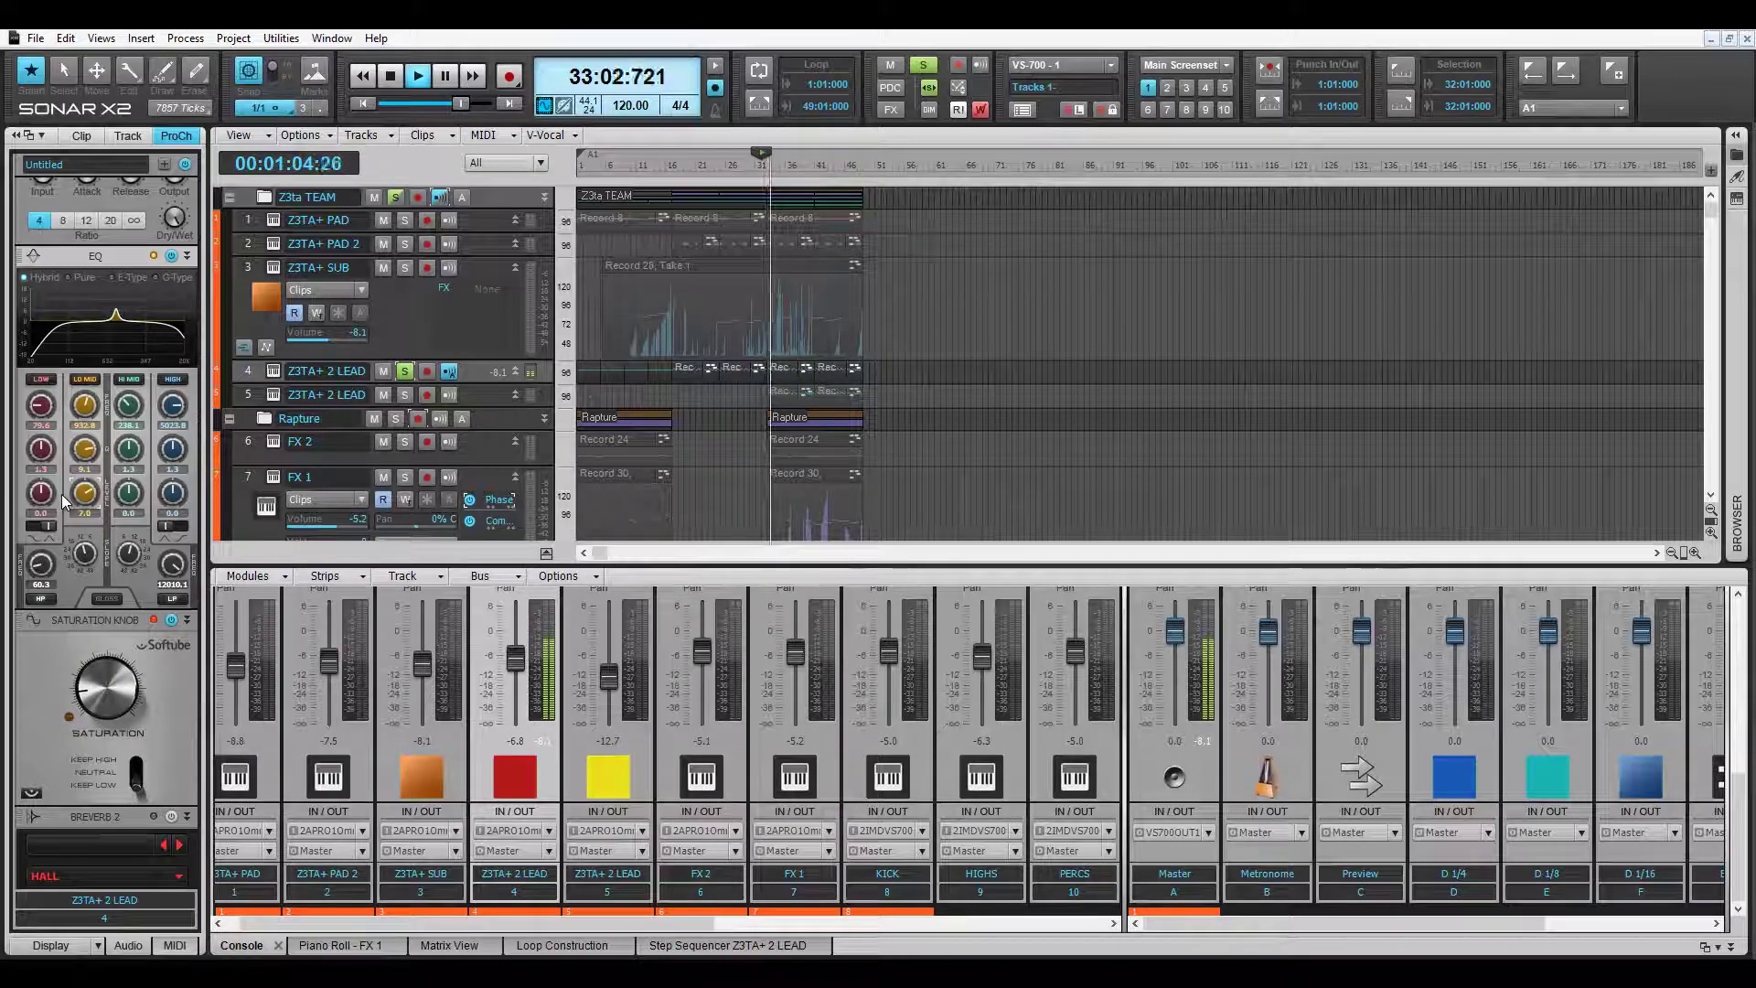
drag(64, 501, 153, 498)
drag(129, 405, 179, 429)
drag(139, 486, 141, 498)
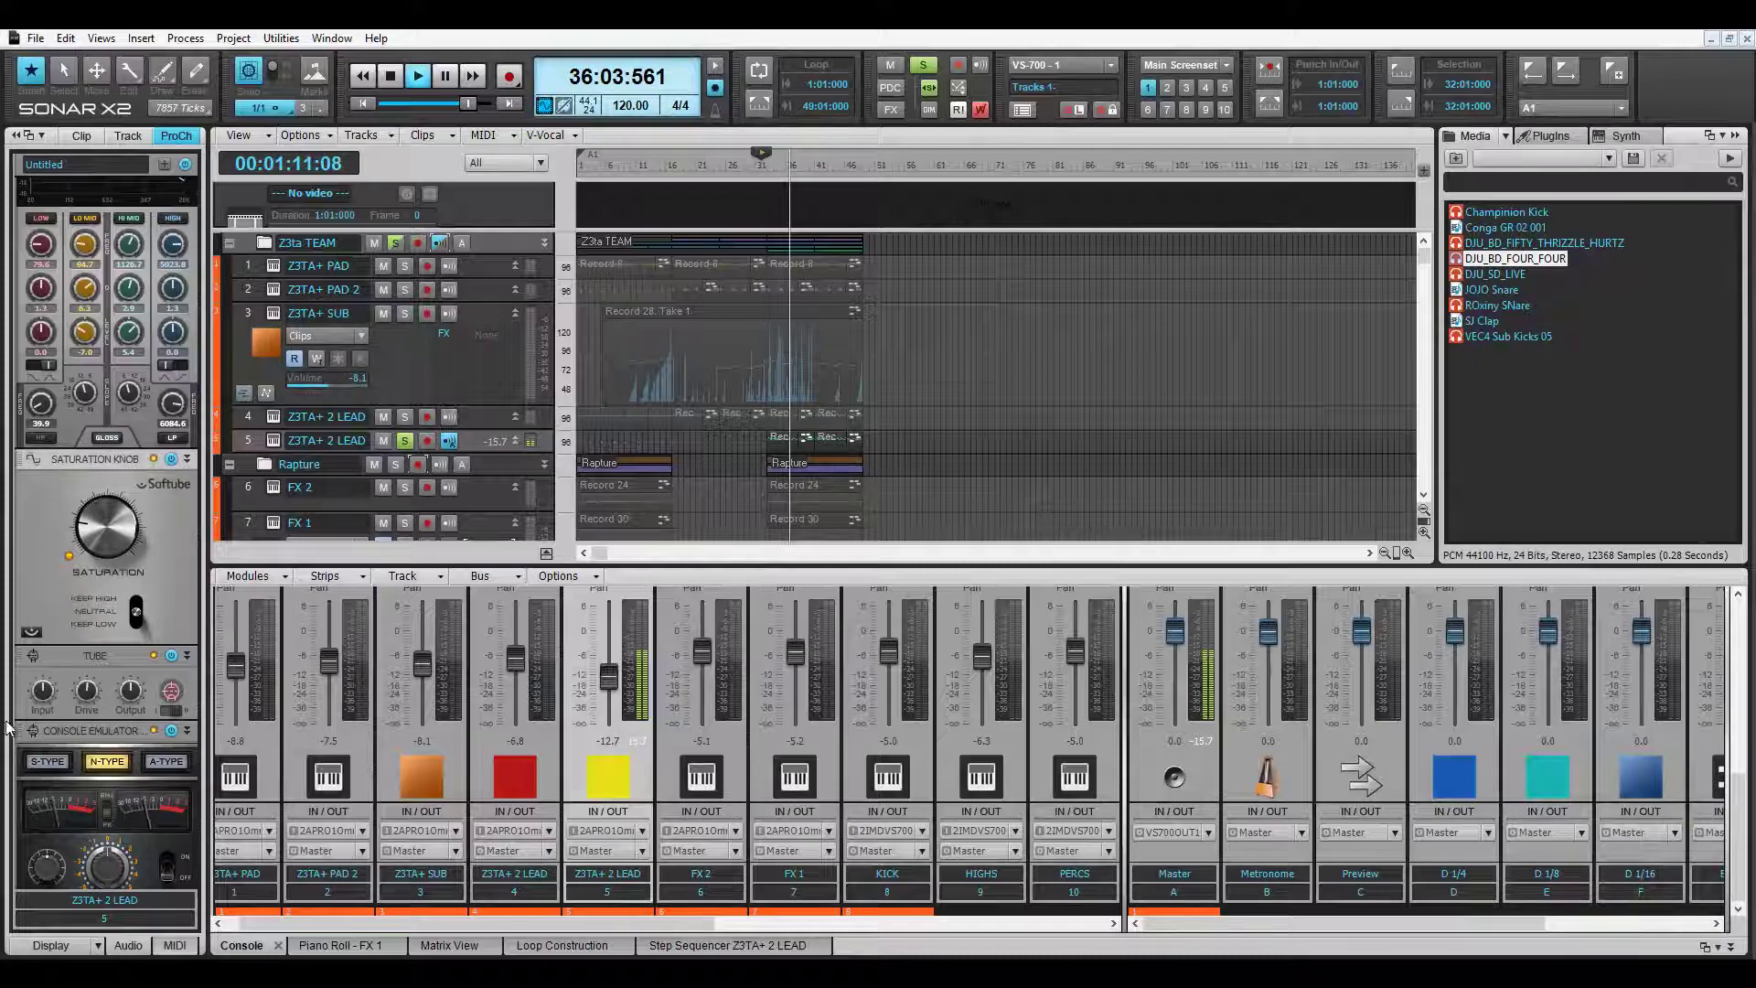
Reshape the yellow Z3TA+ 2 LEAD track's EQ with a stronger high-mid boost, a low-pass at about 11046 Hz and a higher high-pass cutoff.
scroll(165, 274, up, 2)
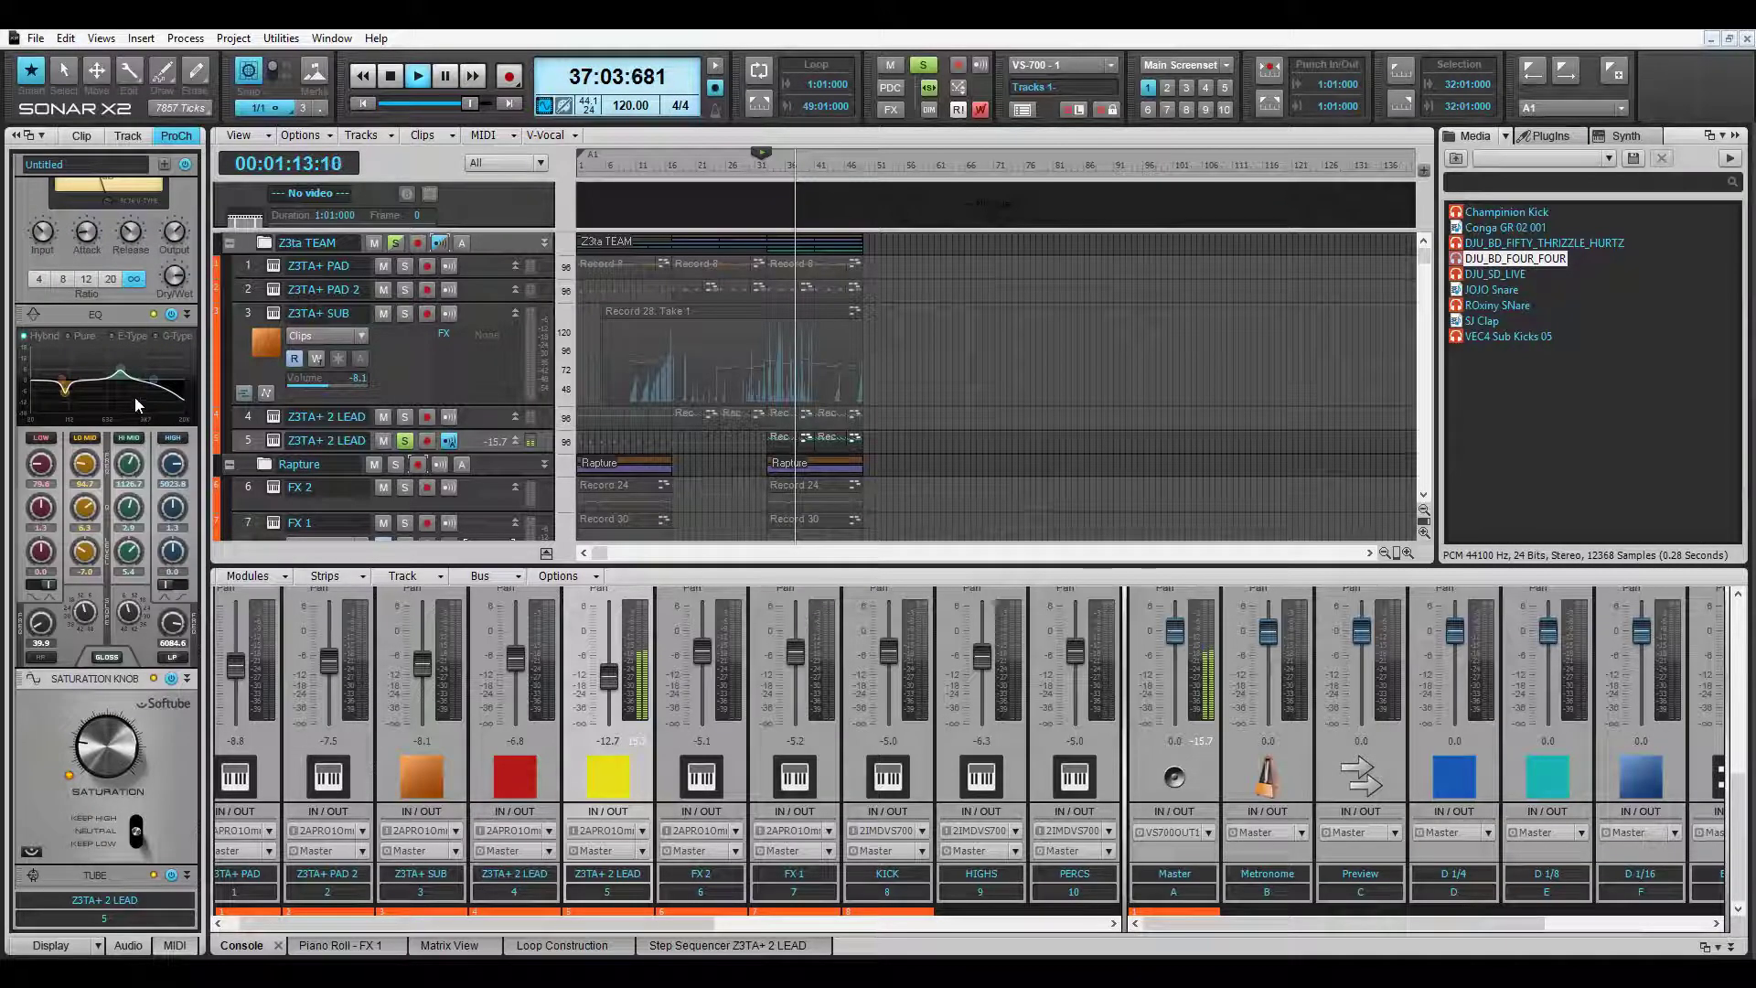
drag(137, 507, 144, 555)
mouse_move(179, 624)
mouse_down()
mouse_move(199, 627)
mouse_move(174, 628)
mouse_up()
click(40, 658)
drag(63, 619, 55, 629)
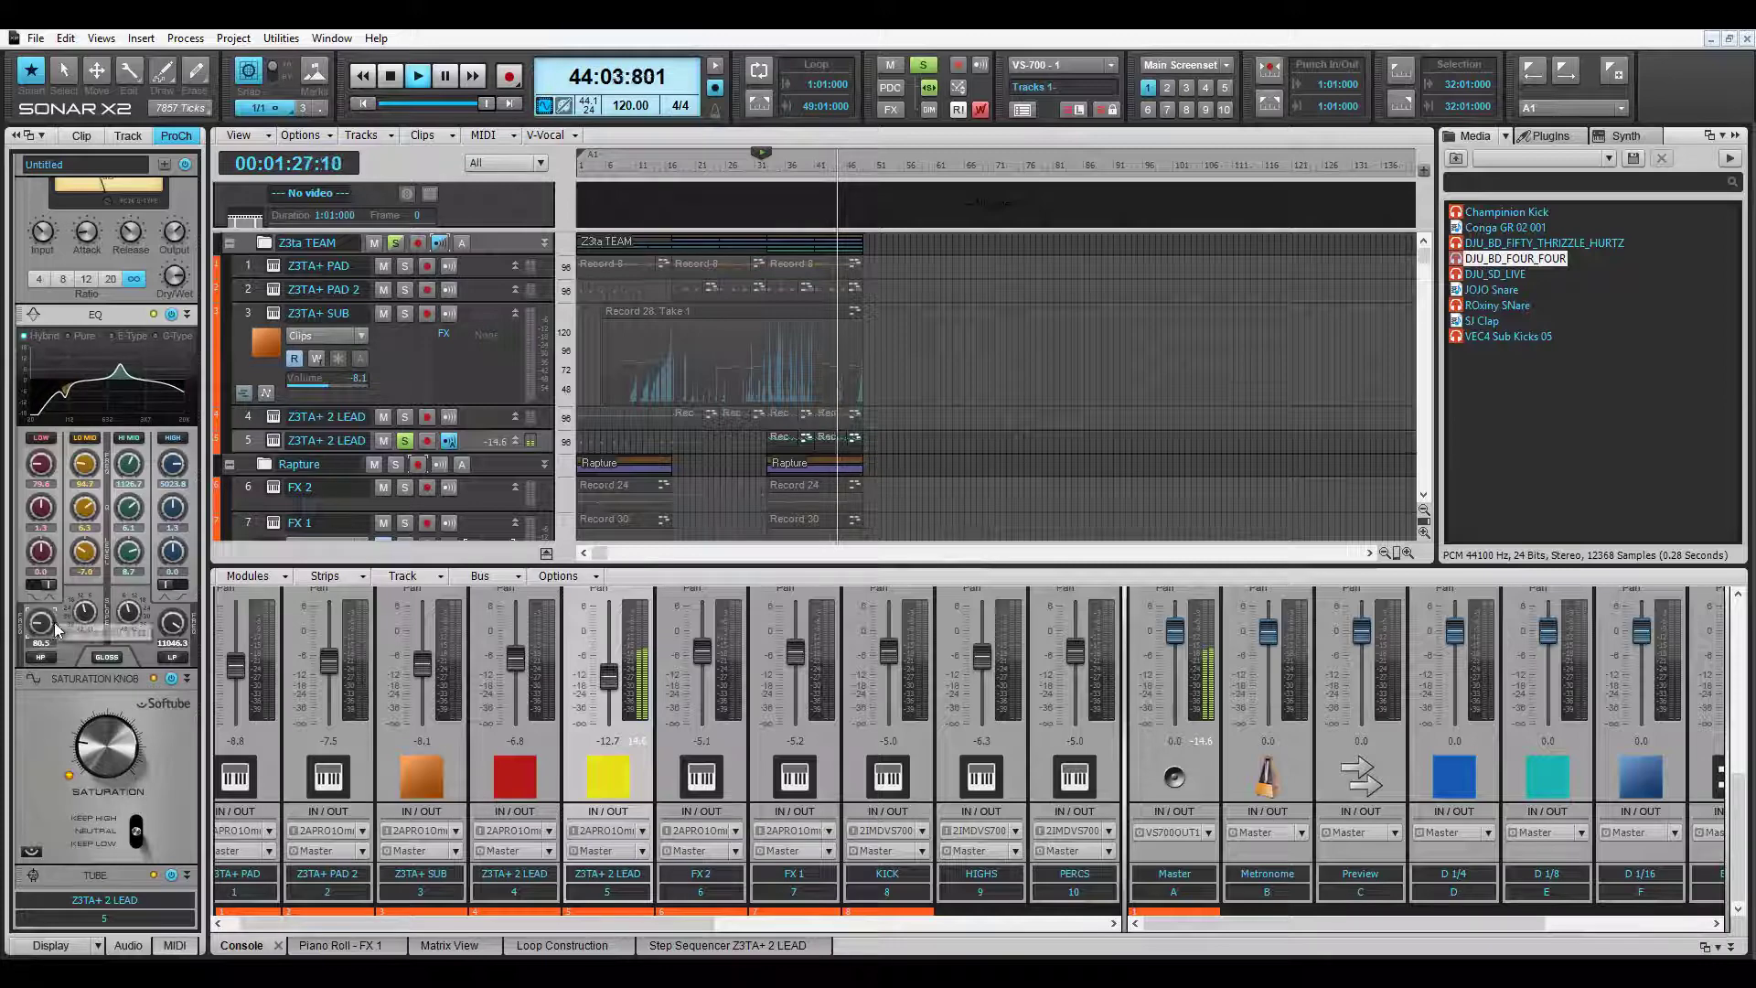